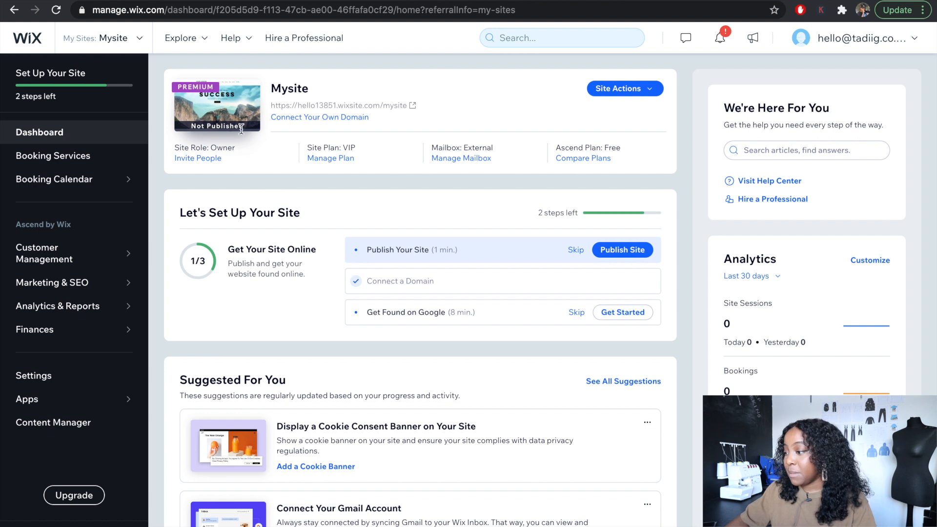
- Create a new site of the Business type and choose to build it with the Editor from a template
click(619, 93)
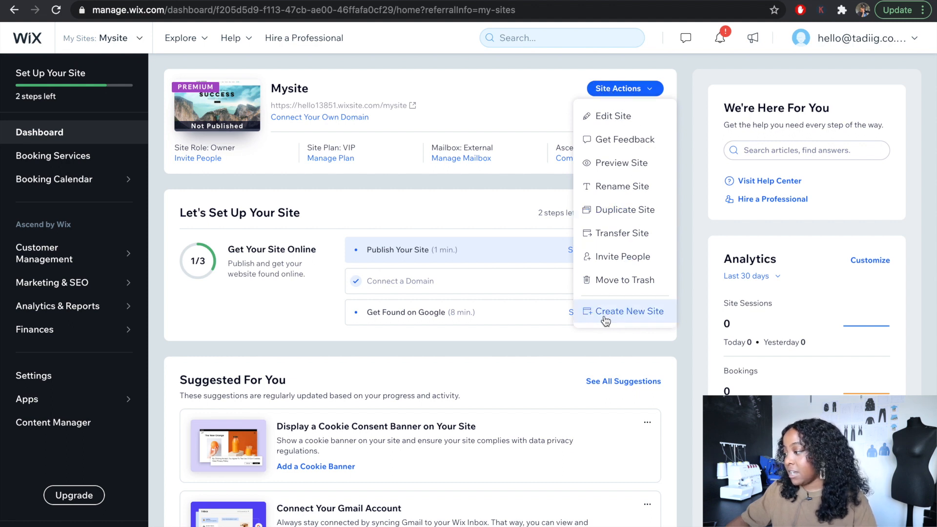
click(631, 314)
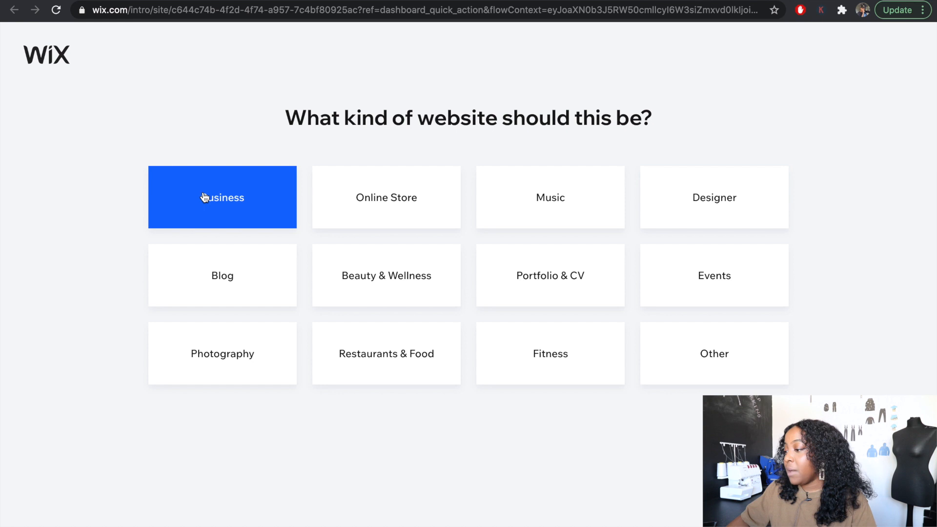
click(224, 211)
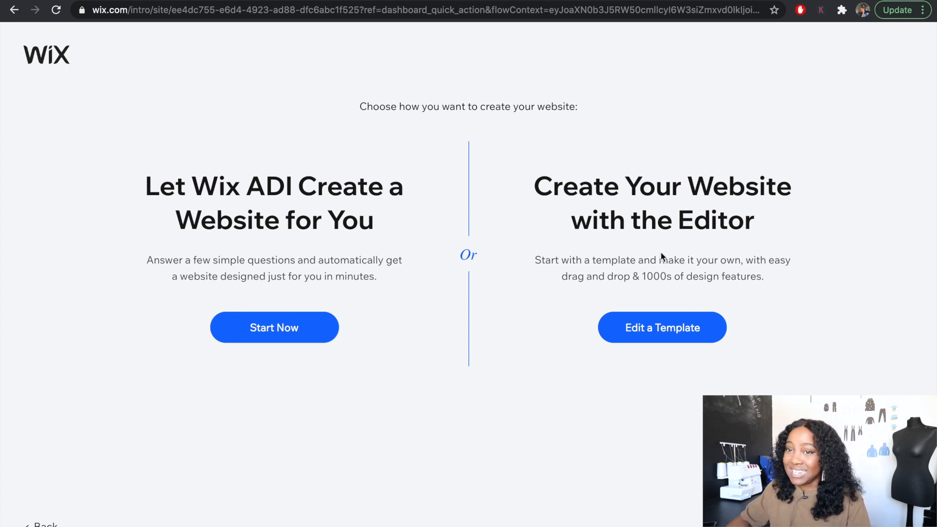
click(649, 339)
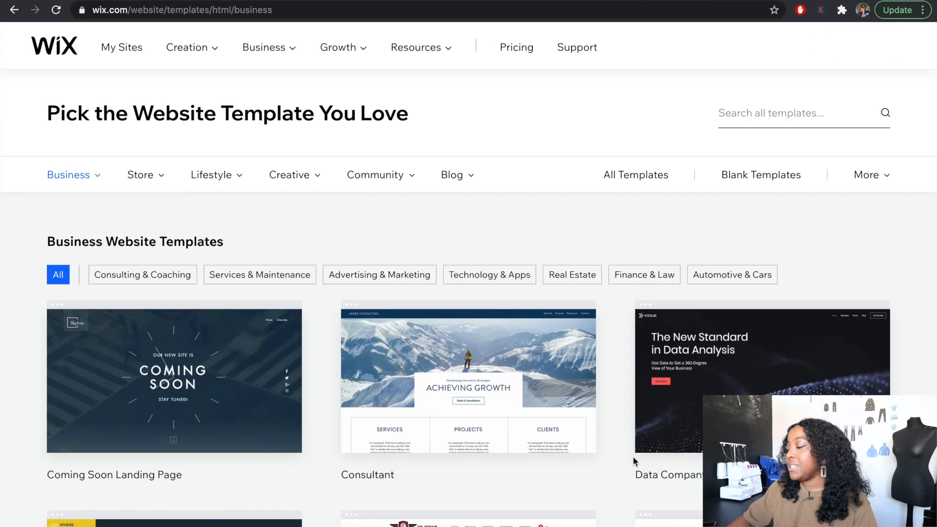
- Filter the business templates to Consulting & Coaching and open the Coaching Professional template for editing
mouse_move(420, 332)
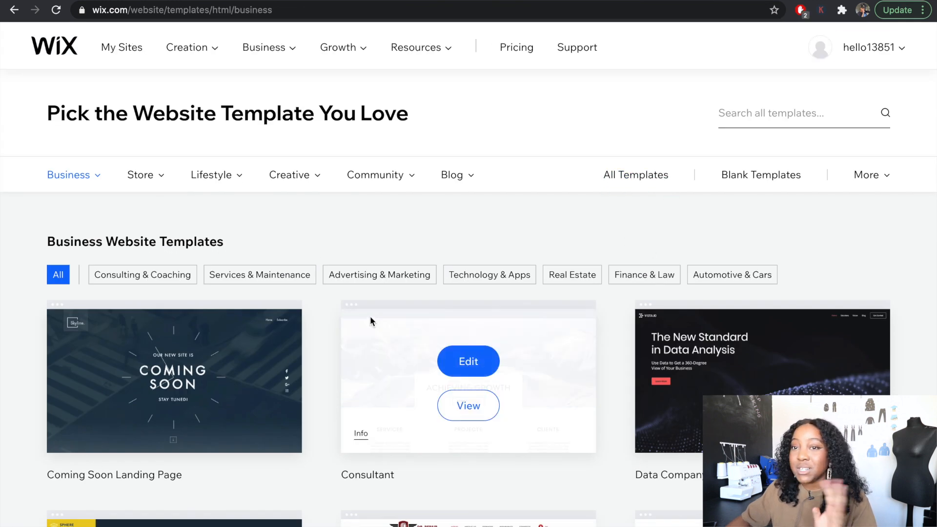
scroll(452, 244, down, 3)
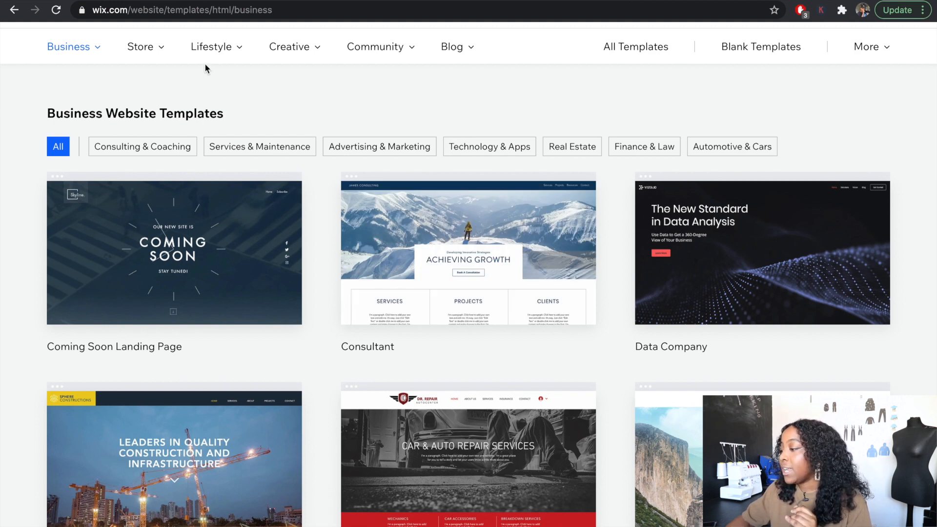
scroll(485, 313, down, 4)
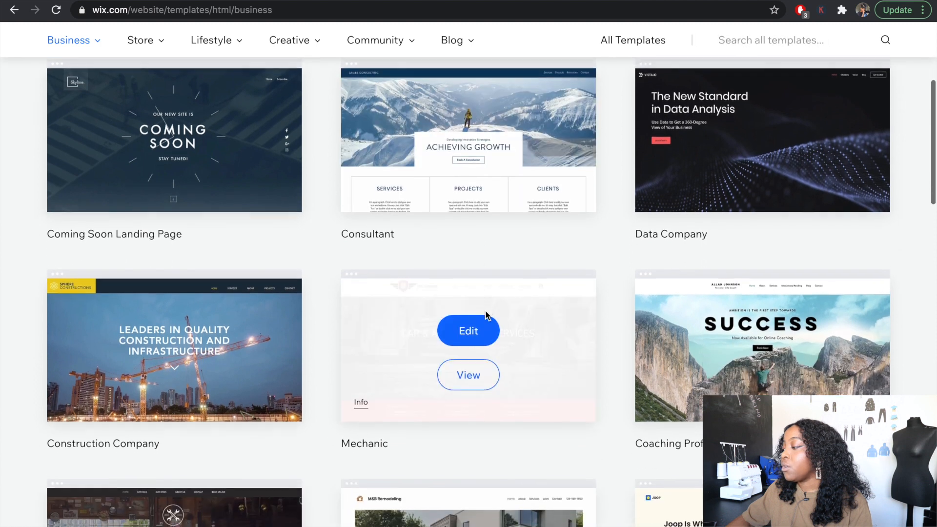
scroll(485, 315, down, 2)
scroll(483, 303, up, 6)
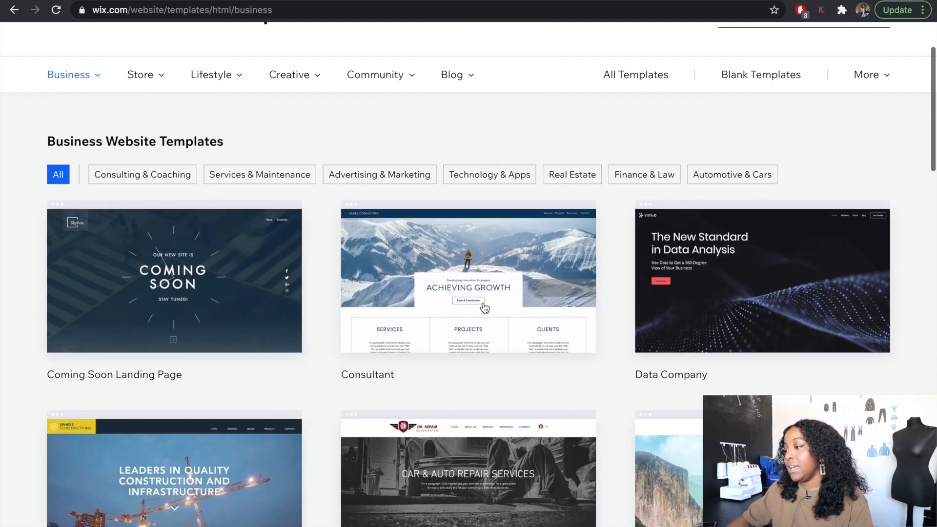
click(143, 174)
mouse_move(133, 263)
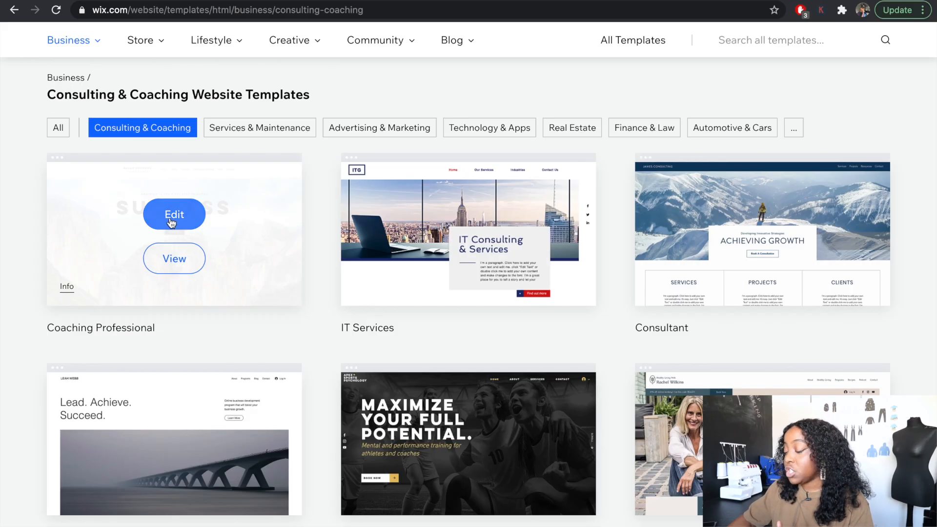
click(261, 283)
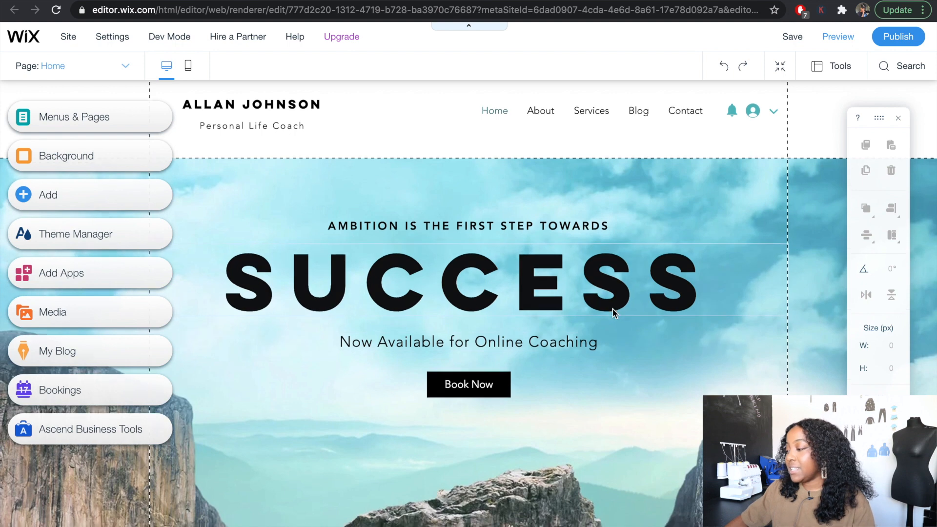
- Look through the Coaching Professional template's home page from the hero banner down to the contact form
scroll(613, 309, down, 3)
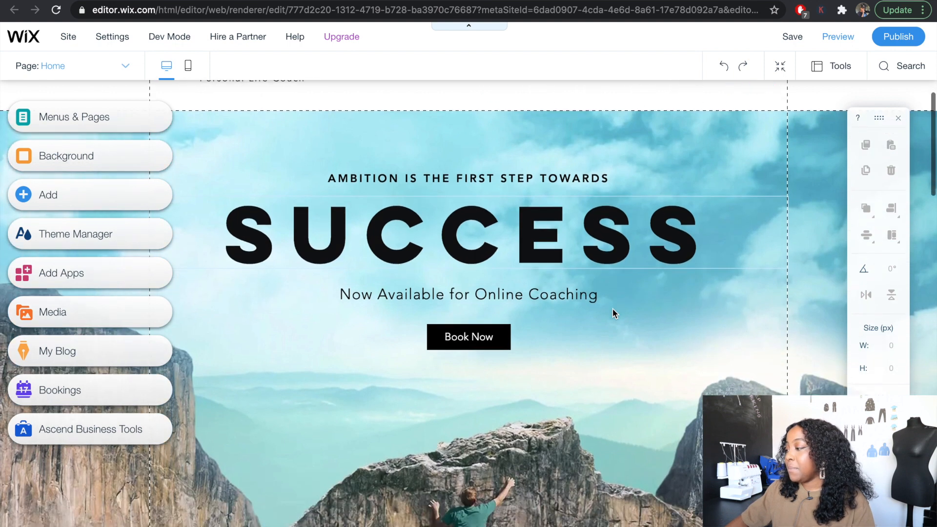
scroll(613, 308, down, 6)
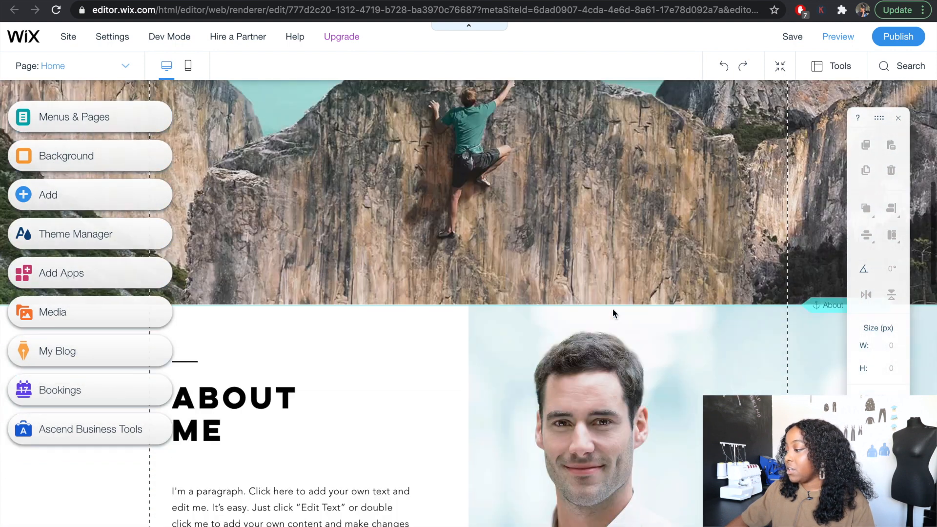
scroll(612, 308, down, 10)
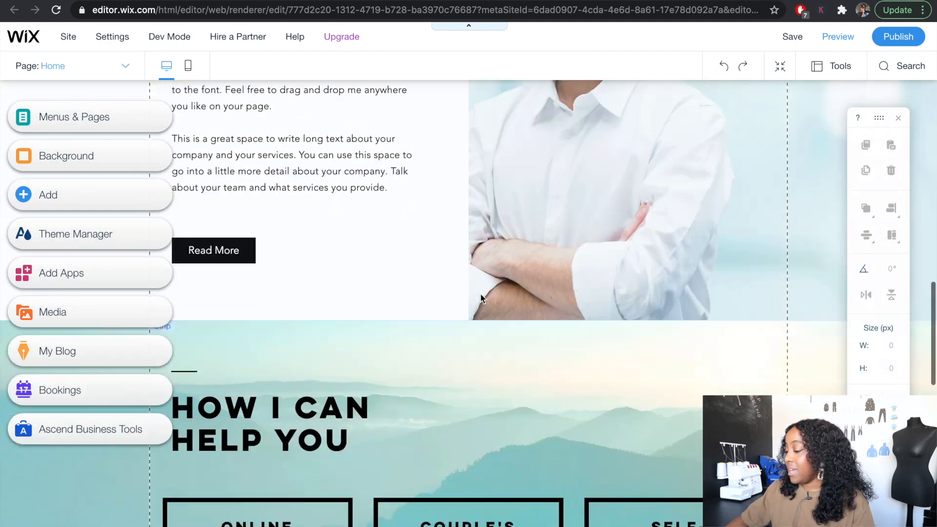
scroll(481, 295, down, 10)
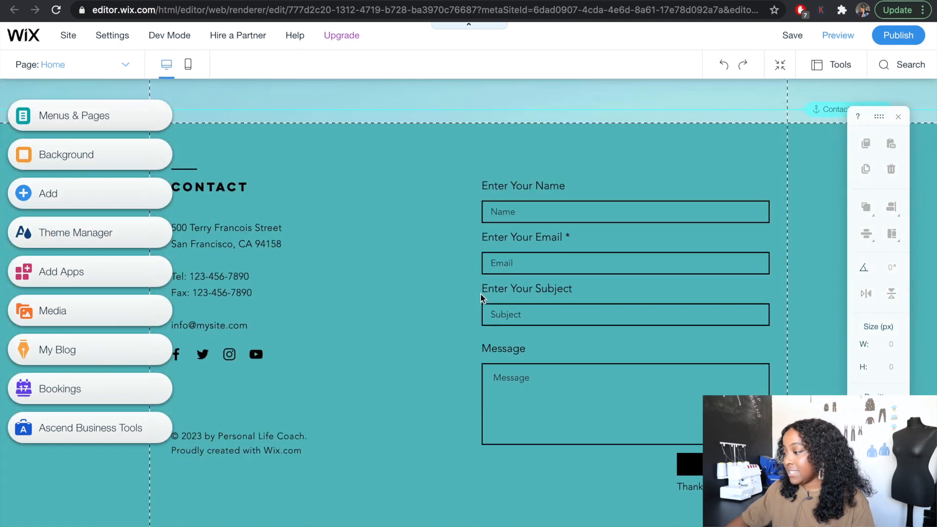
scroll(481, 295, up, 15)
scroll(480, 293, up, 8)
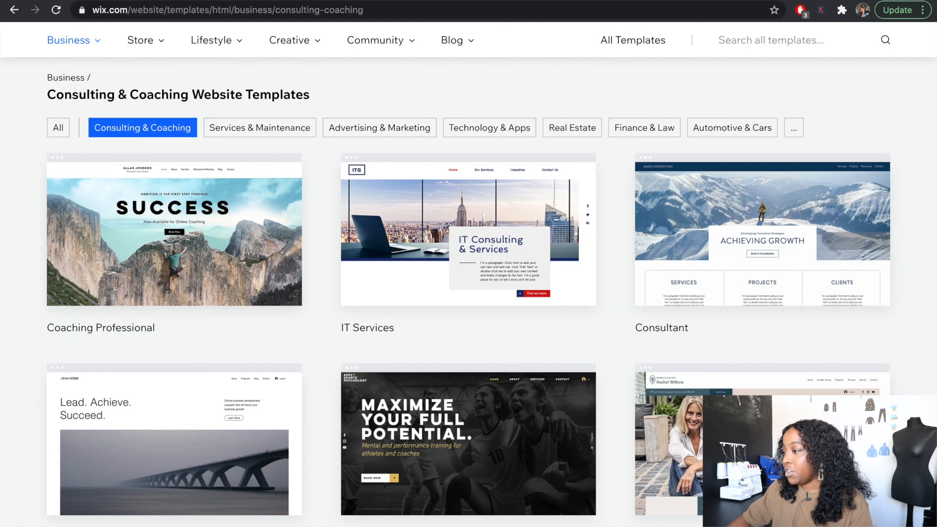
- Switch to the editor of the Clothing Brand Starter Kit site and look over its home page
click(234, 1)
scroll(603, 405, down, 1)
scroll(603, 405, up, 1)
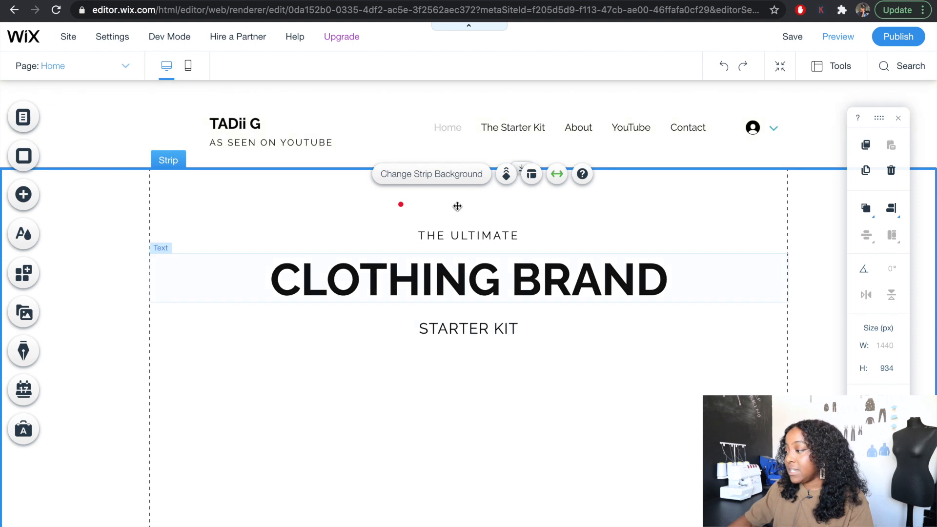
scroll(449, 523, down, 3)
scroll(450, 523, up, 3)
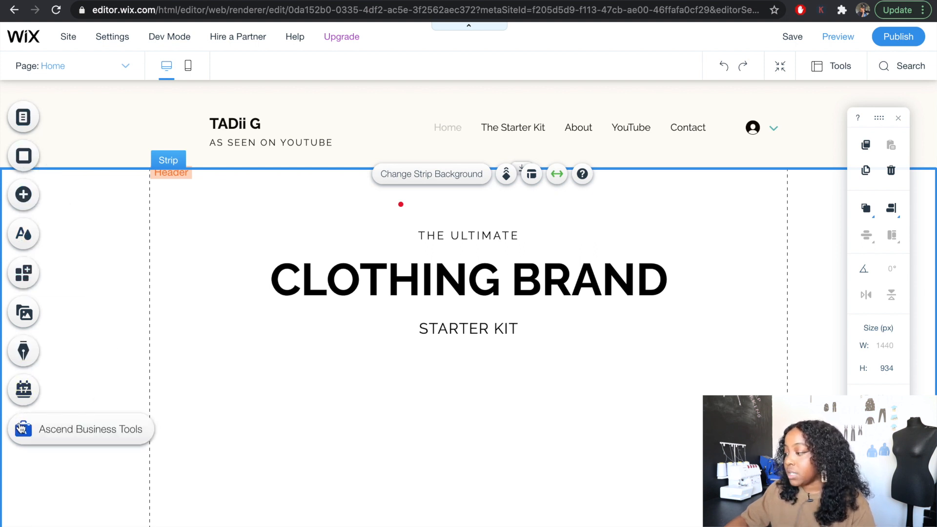
- Choose IMG_4608.jpeg from the site files as the home page's background image
click(26, 126)
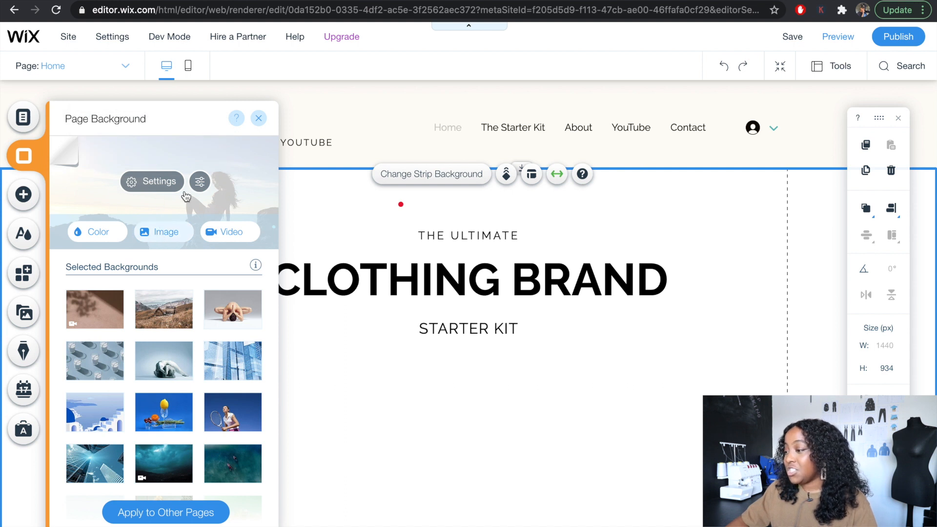
click(163, 232)
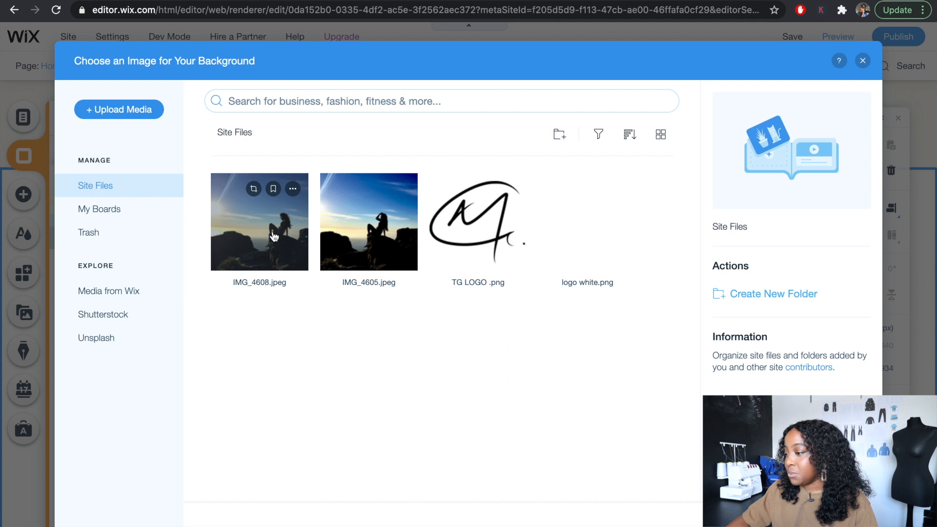
double_click(274, 236)
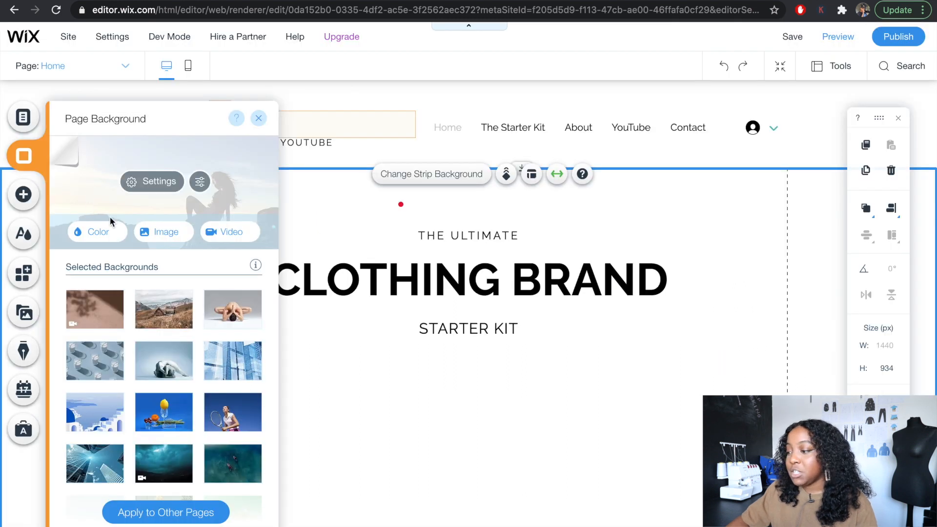
- Try out the page background's image opacity, view the background down the page, and look at its colour options
click(146, 188)
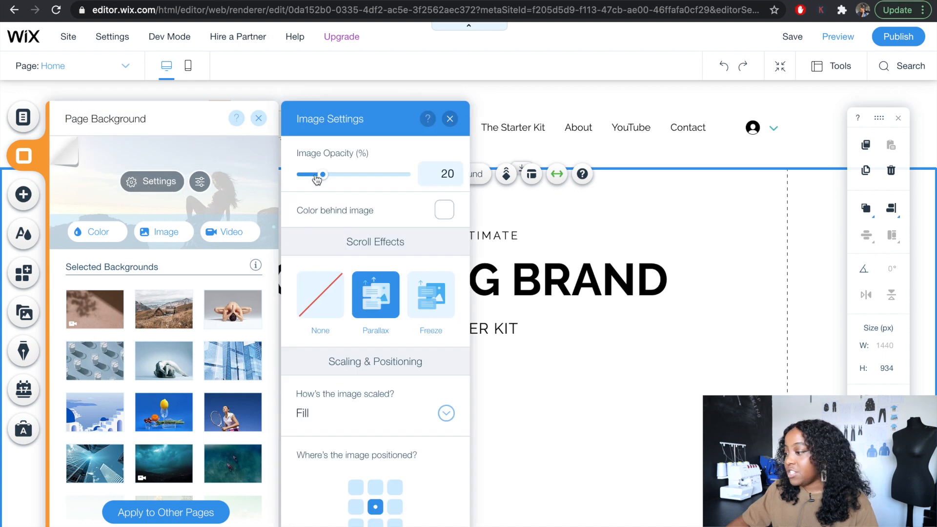
drag(325, 177, 425, 177)
click(374, 373)
scroll(375, 373, down, 5)
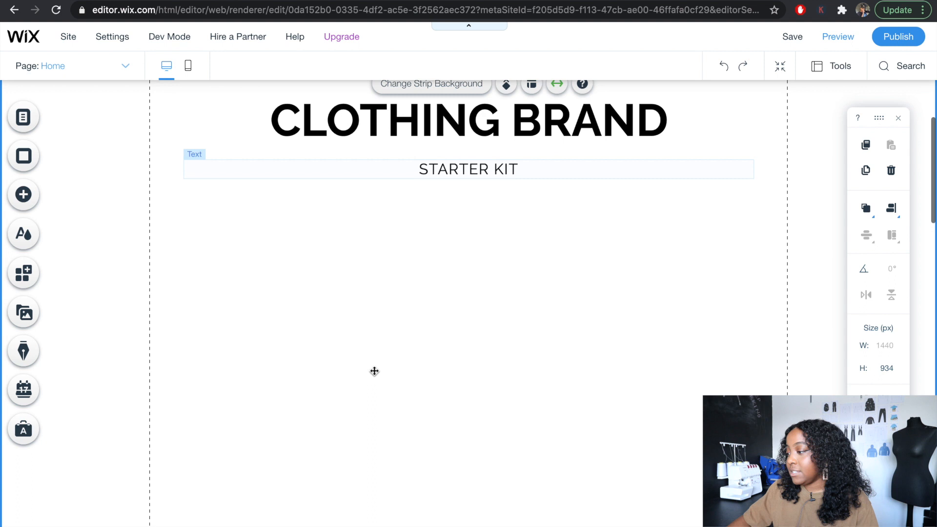
scroll(374, 373, down, 10)
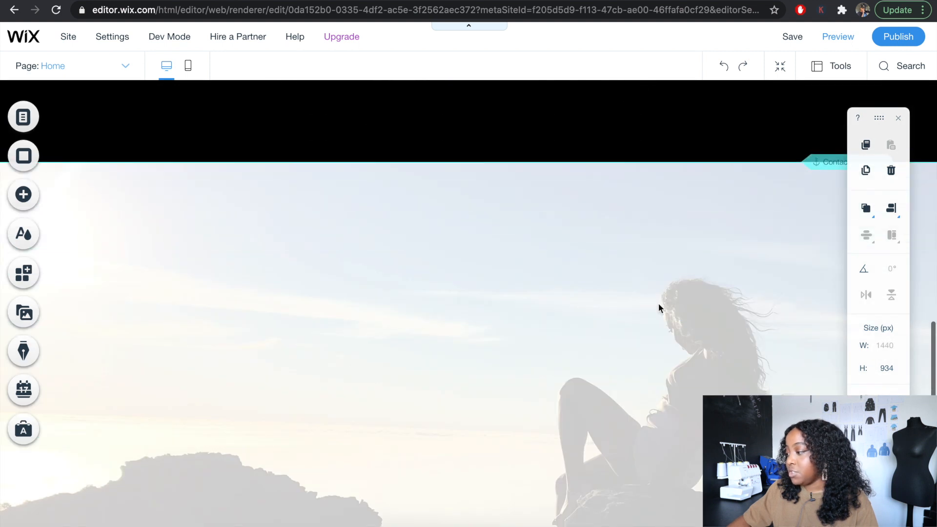
scroll(436, 425, down, 10)
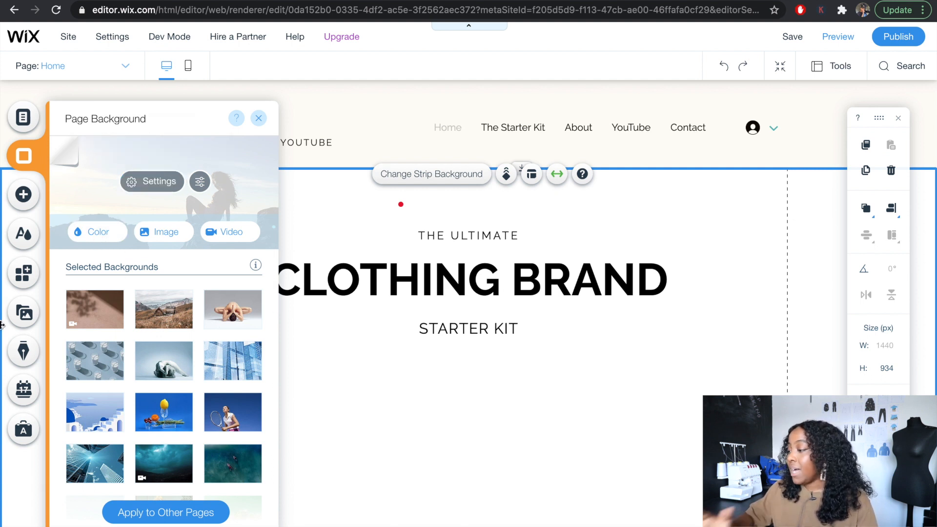
click(97, 232)
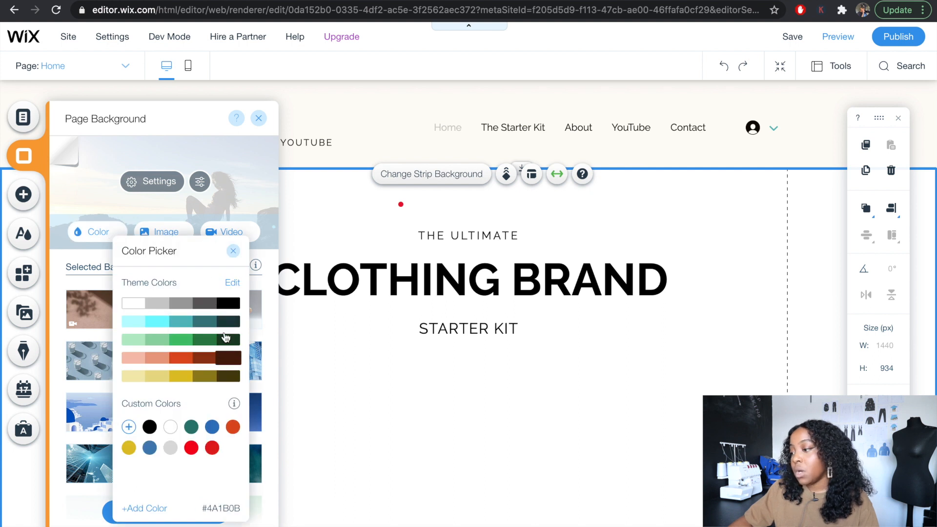
click(234, 251)
- Add the light grey themed button to the home page and place it centred below the STARTER KIT text
click(22, 198)
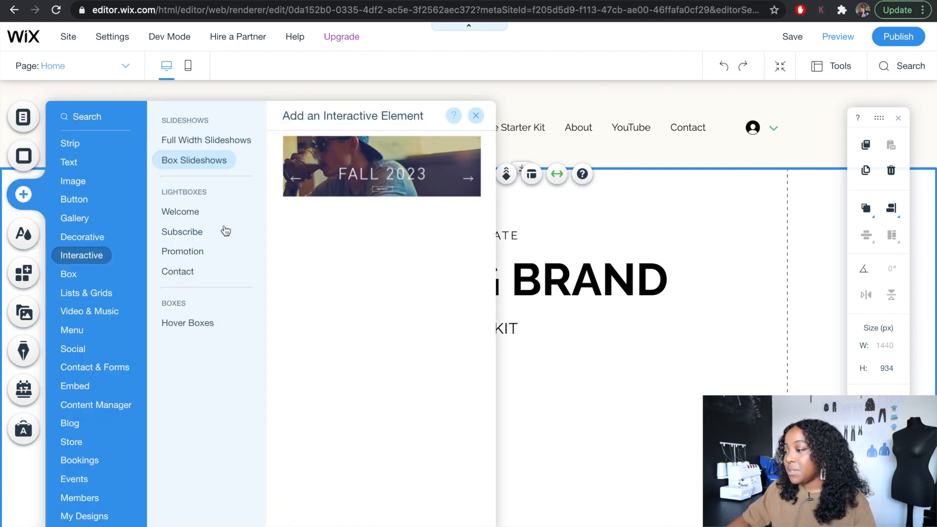
click(88, 150)
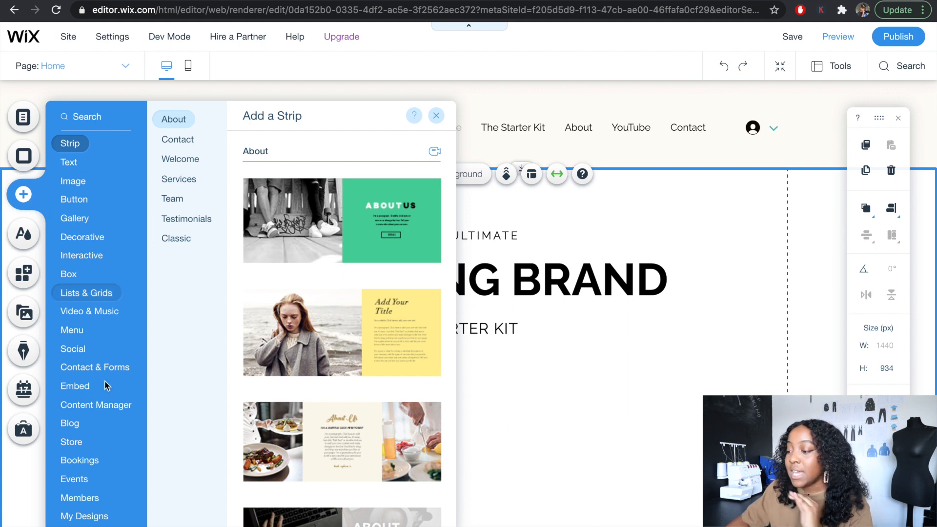
click(88, 498)
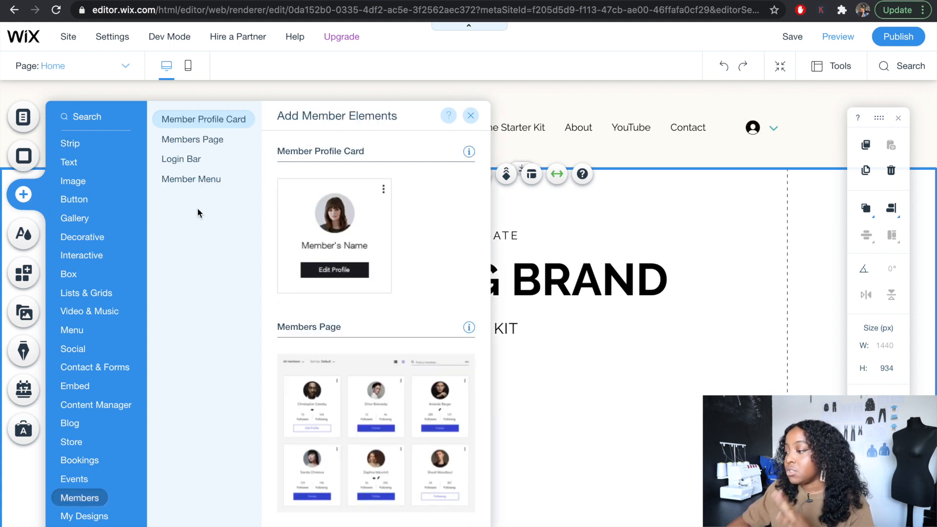
click(89, 152)
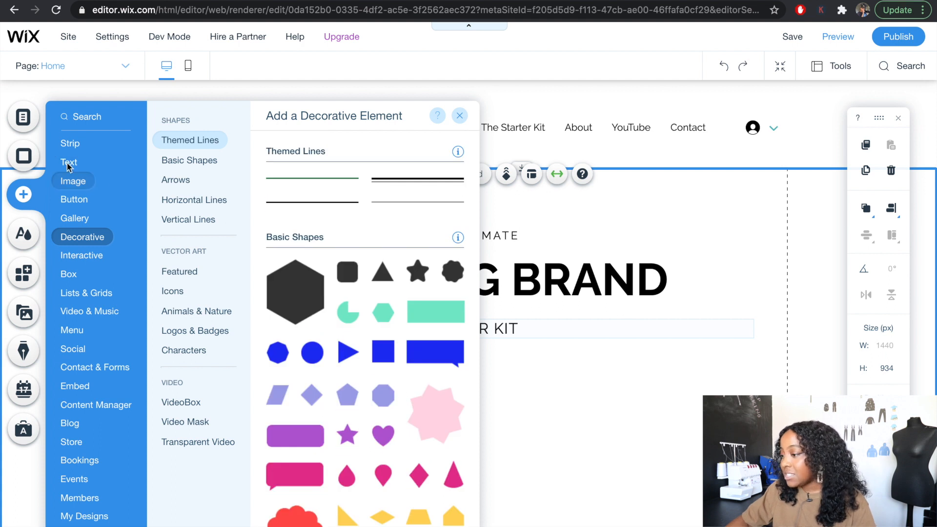
mouse_move(73, 200)
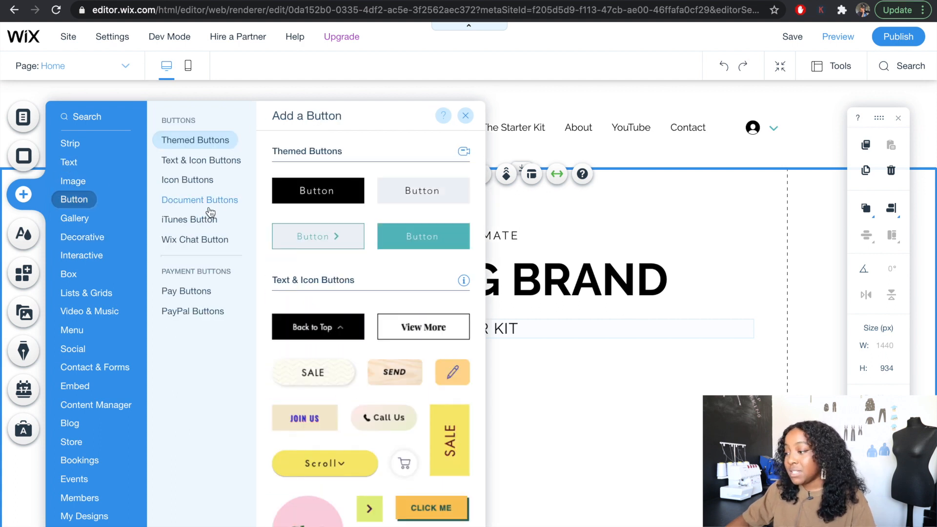
click(418, 197)
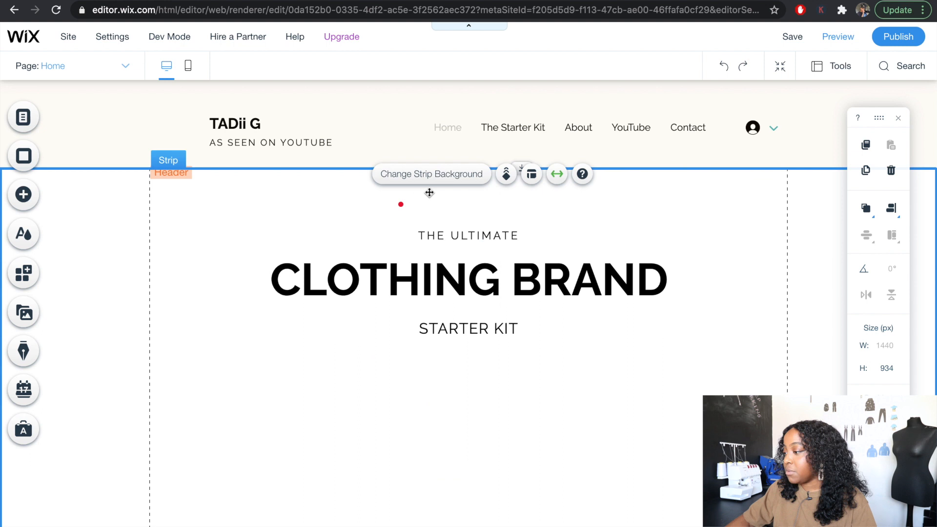
drag(468, 318, 472, 378)
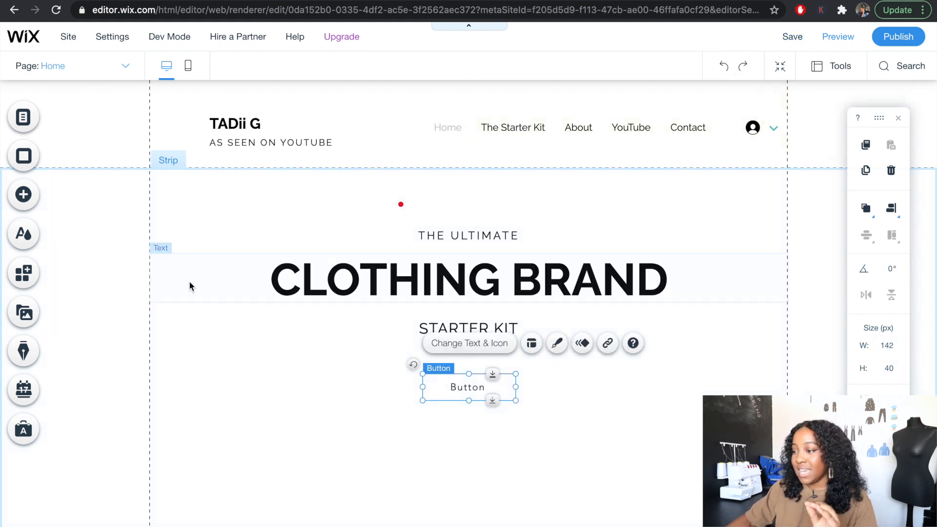
- Browse the Events and Menu elements available to add to the site
click(21, 205)
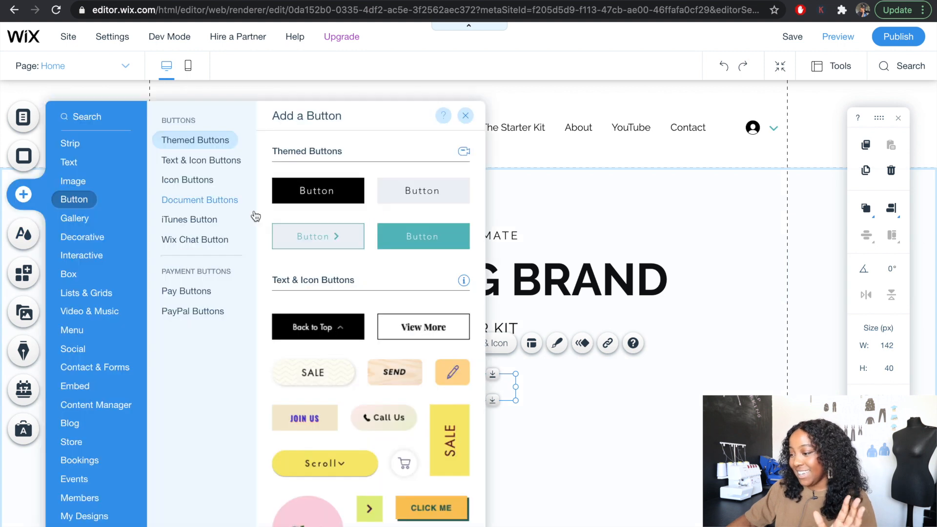
click(76, 479)
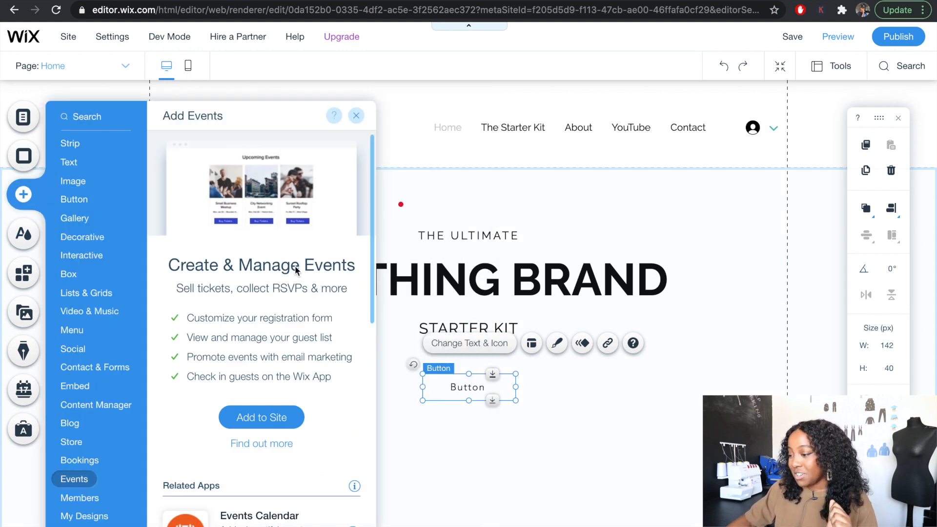
click(87, 331)
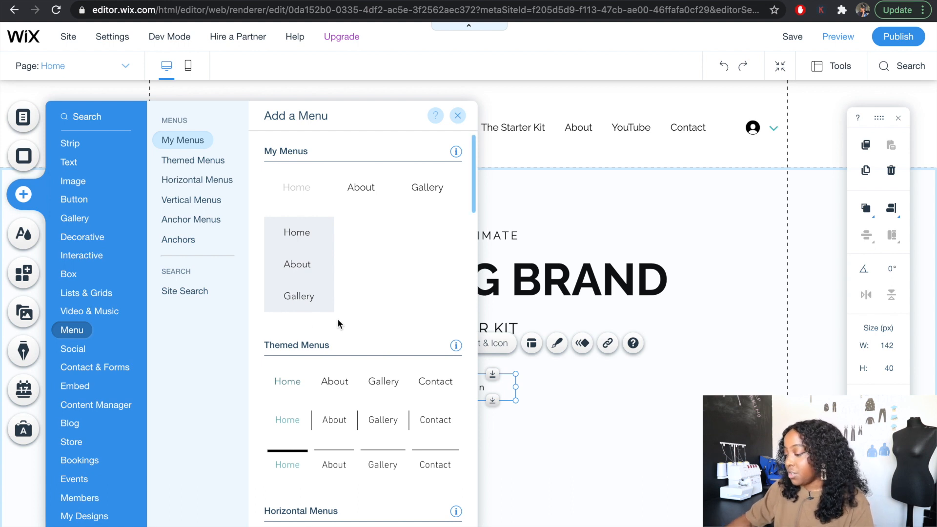
- Browse the Anchors, Social, Button, Interactive and Gallery elements available to add to the site
click(193, 239)
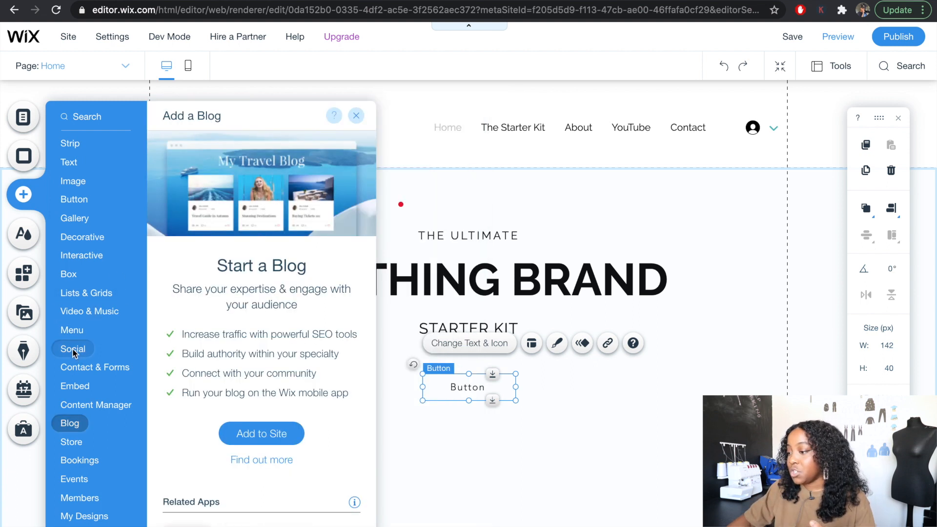
click(72, 347)
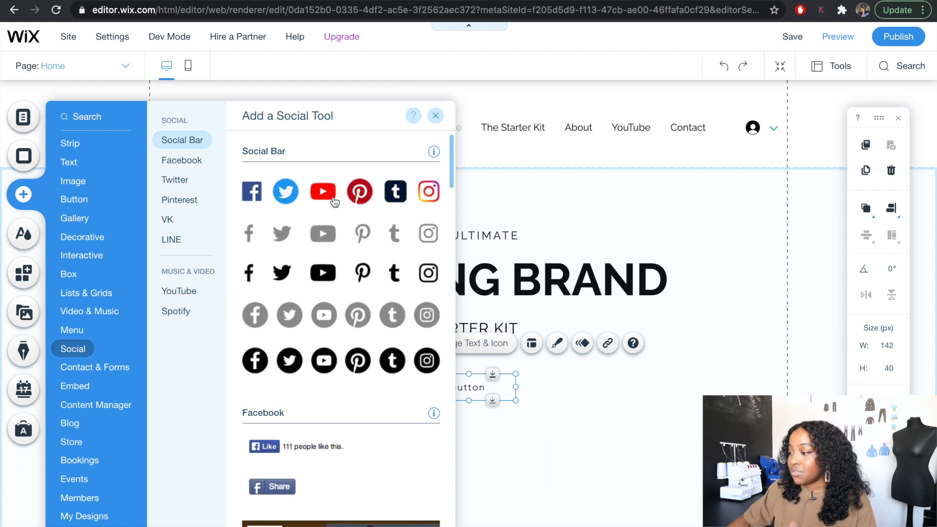
click(91, 201)
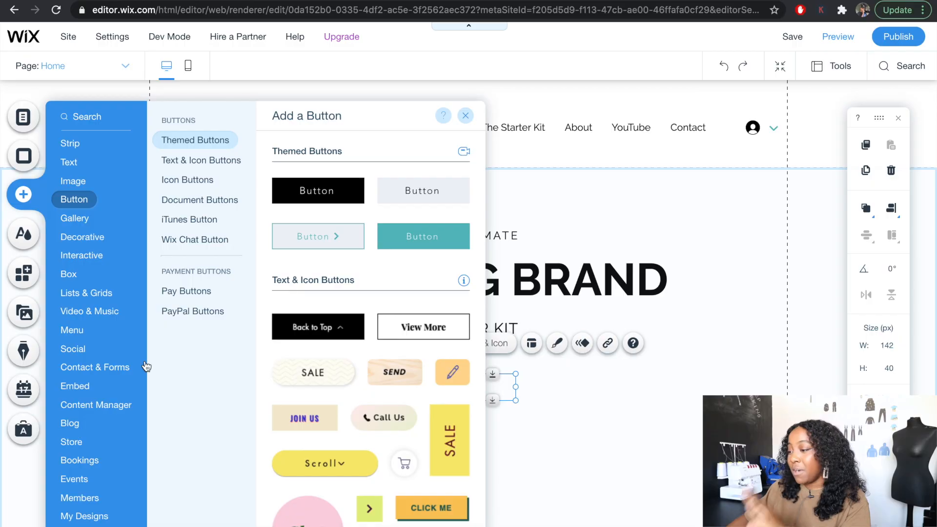
click(81, 255)
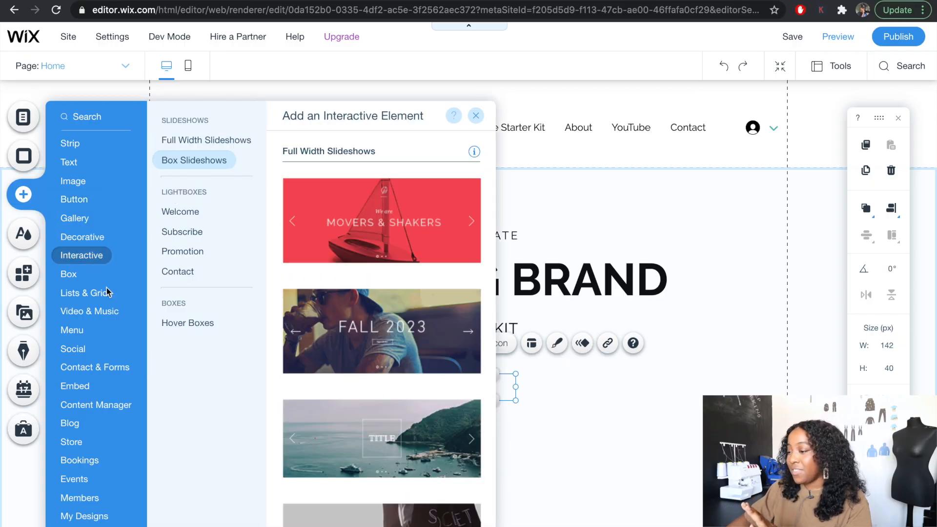
click(74, 219)
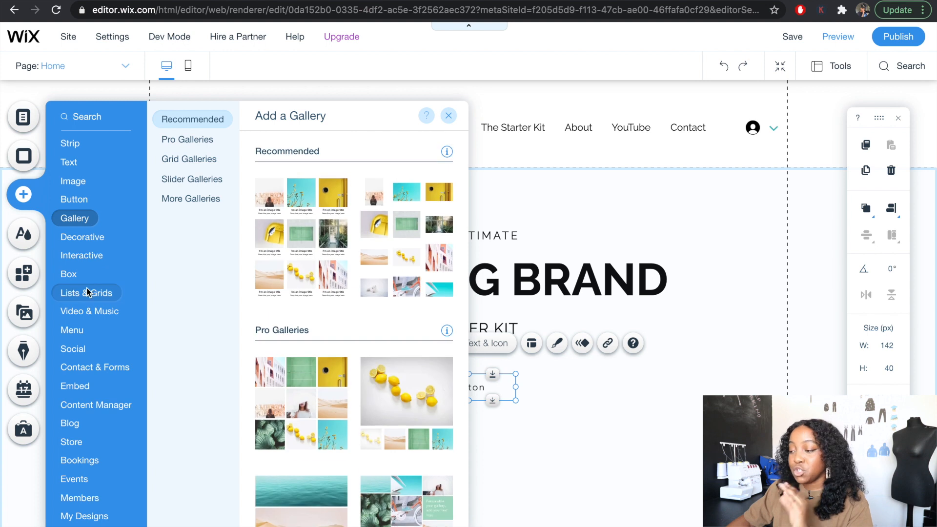
- Look over the site's colour theme, the apps recommended in the Wix App Market, and the site's media files
click(24, 234)
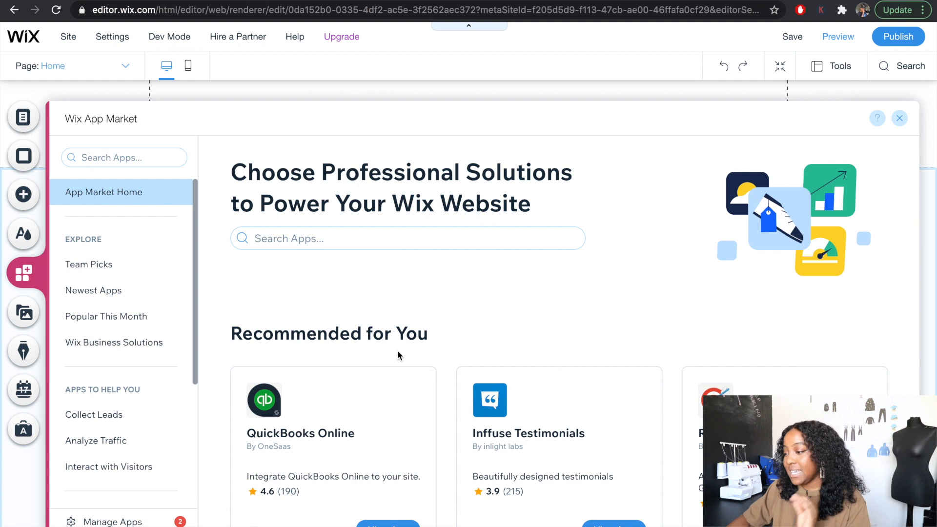
scroll(397, 350, down, 3)
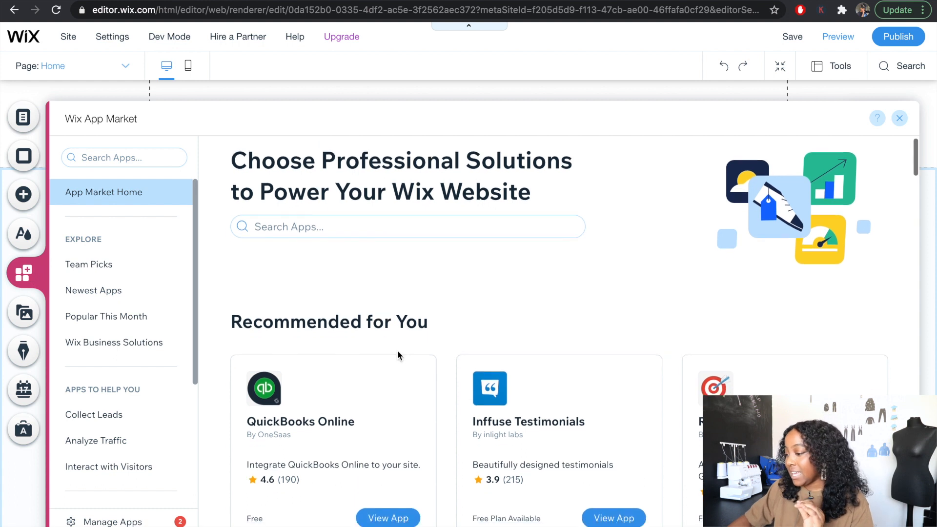
scroll(397, 350, down, 2)
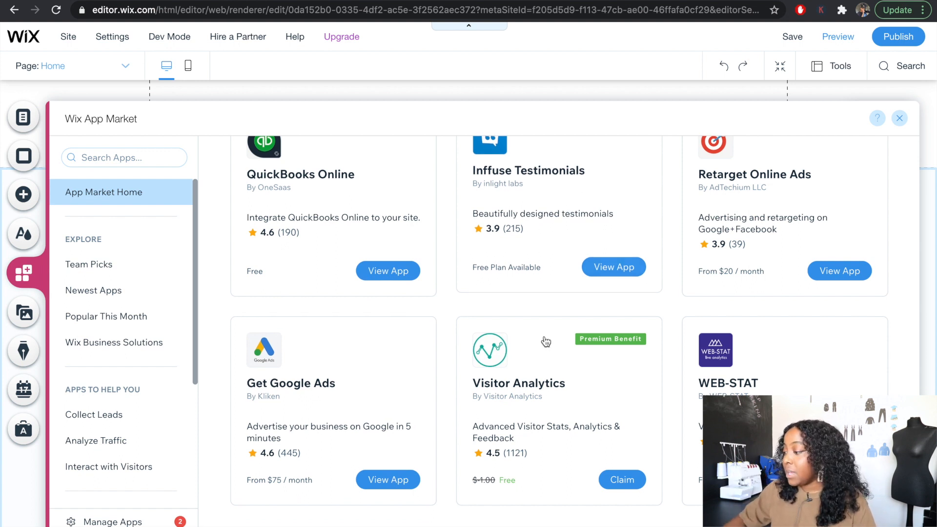
scroll(542, 341, down, 5)
scroll(488, 385, down, 5)
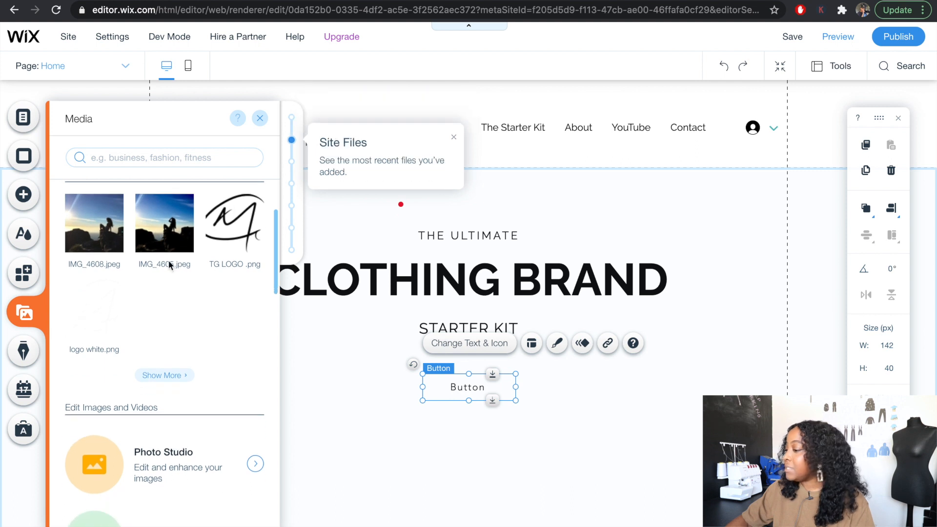
- Look at the blog, bookings and business tools offered for the site
click(24, 350)
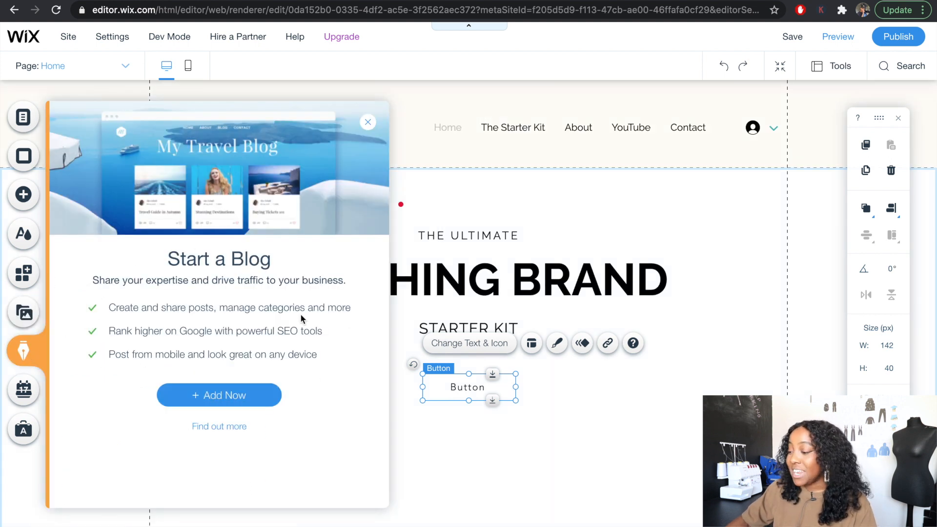
click(24, 389)
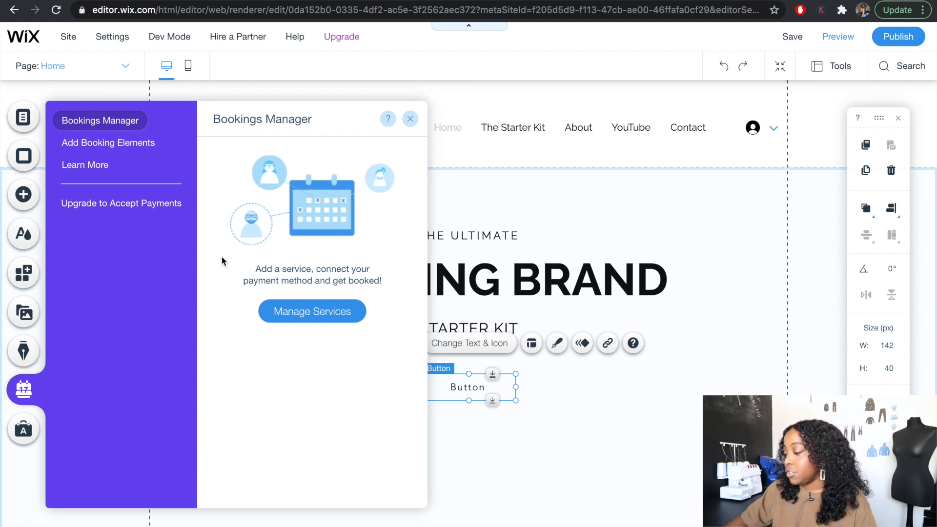
click(24, 429)
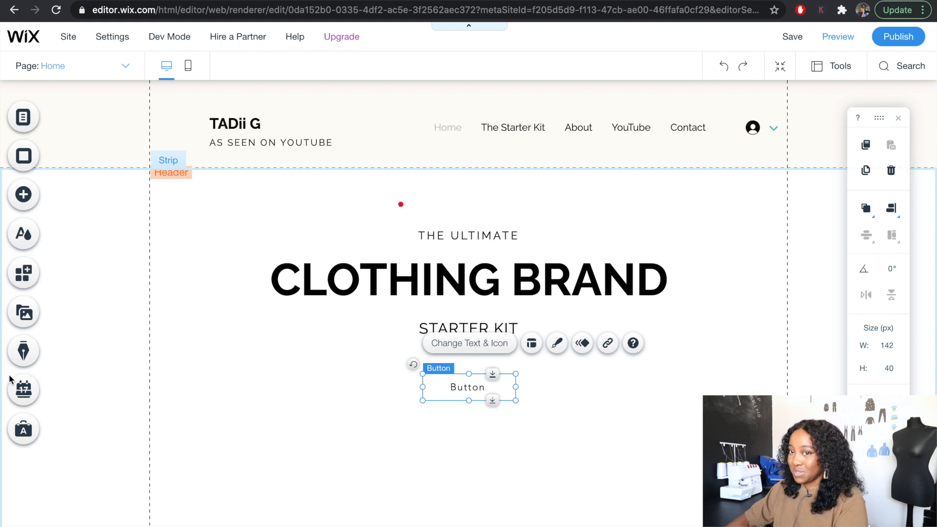
- Select the header's horizontal menu, then view the list of pages in the site menu
click(403, 131)
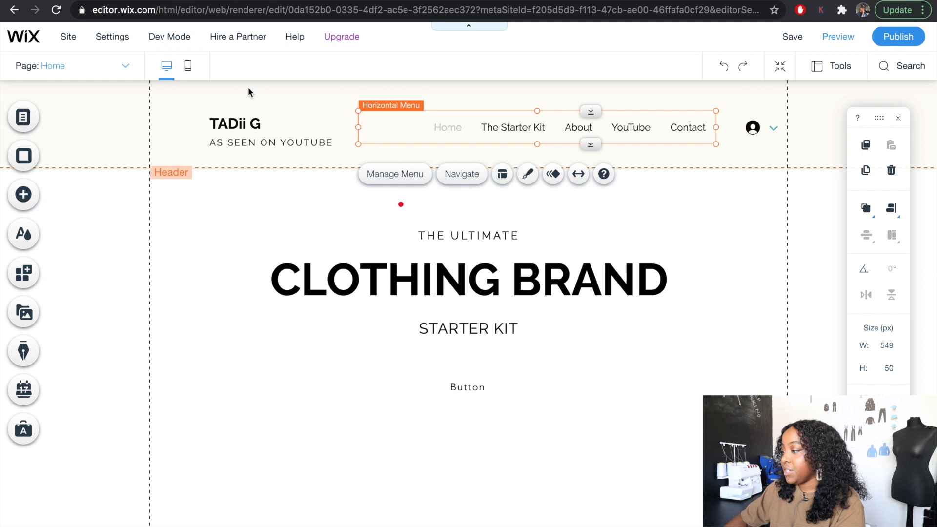
click(682, 101)
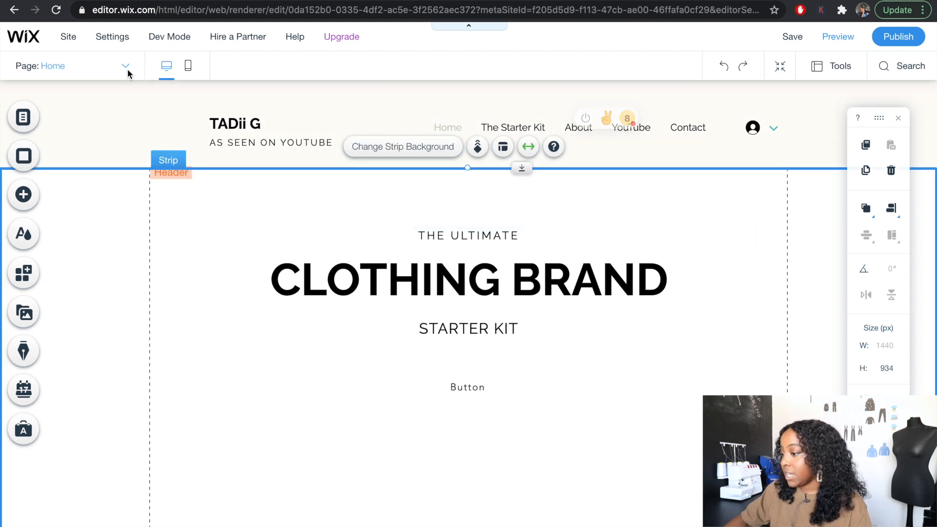
click(24, 118)
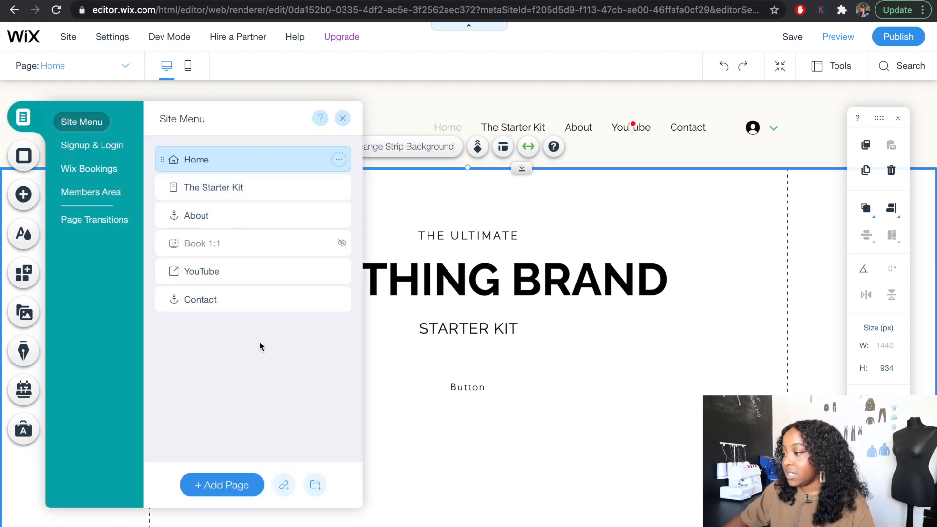
click(343, 118)
- Add a new page to the site from the header menu's page manager and name it WHAT I WANT
click(598, 126)
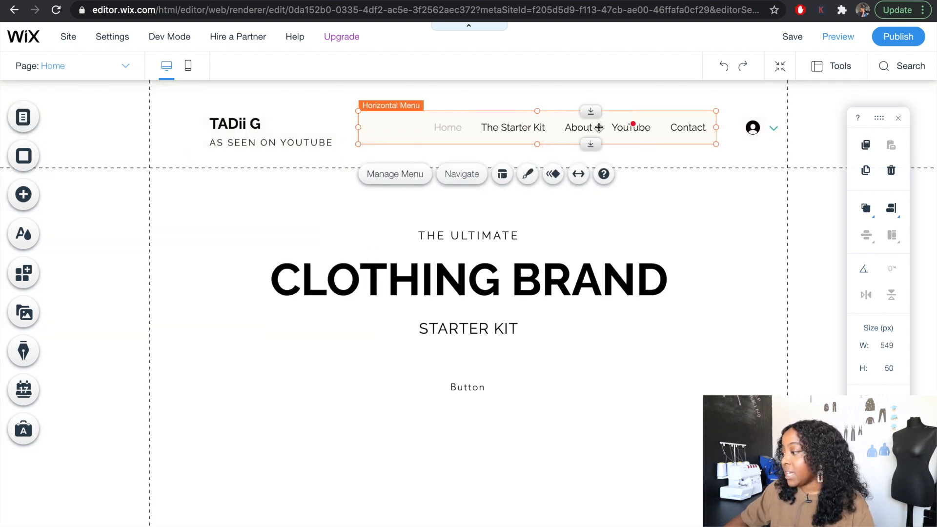
click(394, 175)
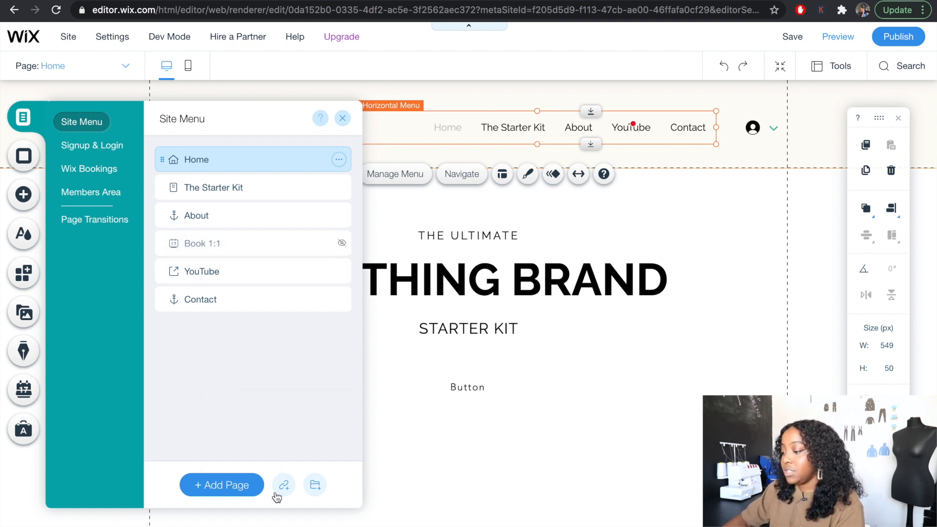
click(208, 488)
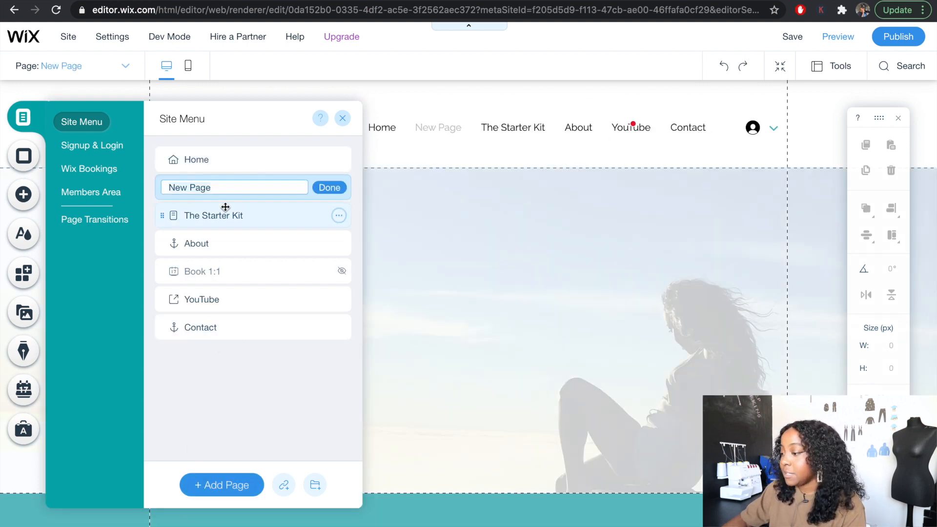
key(ctrl+a)
key(BackSpace)
text(WHAT I WANT)
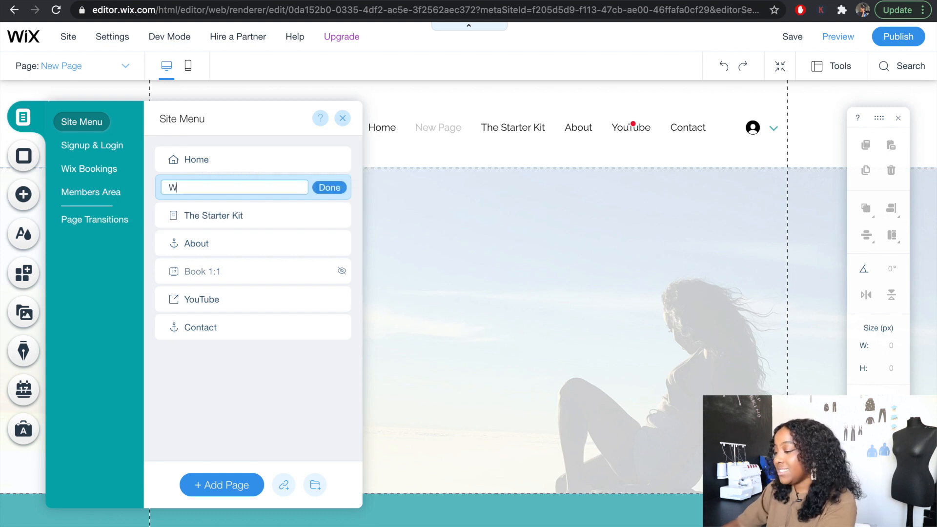
key(Return)
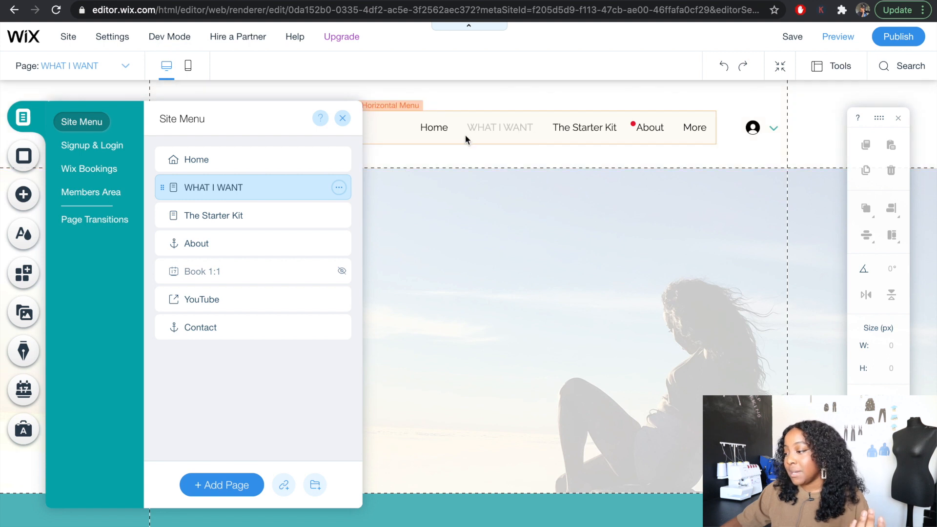
- Delete the WHAT I WANT page from the site menu and confirm its removal
click(339, 189)
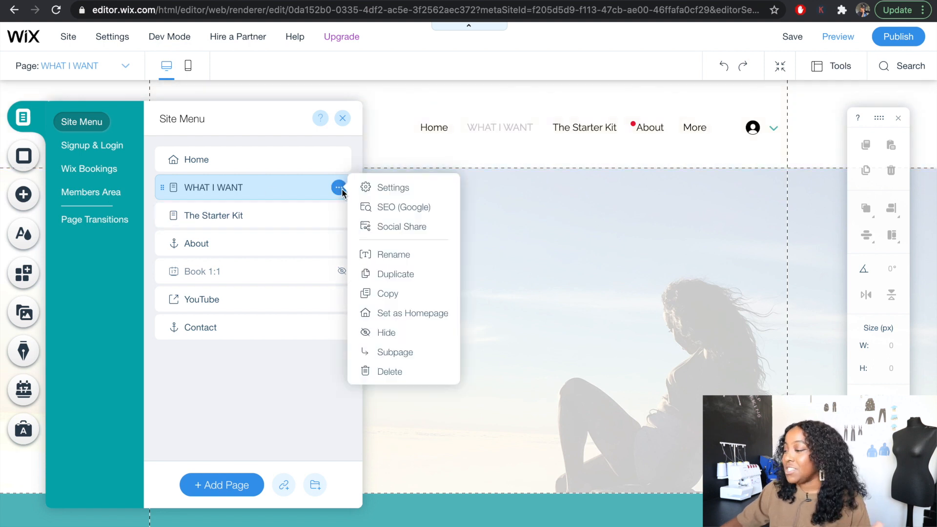
click(388, 371)
click(611, 341)
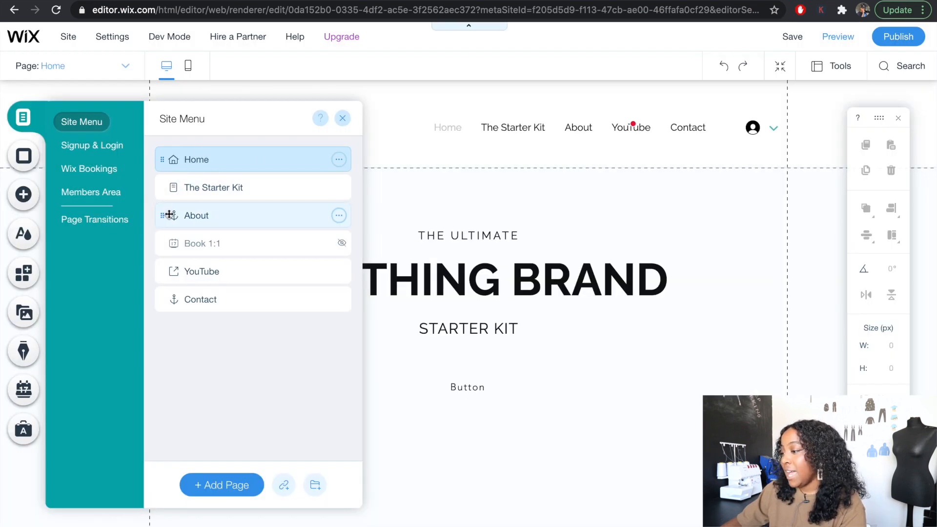
- Move About above The Starter Kit in the site menu and view the home page section it links to
drag(162, 217, 170, 185)
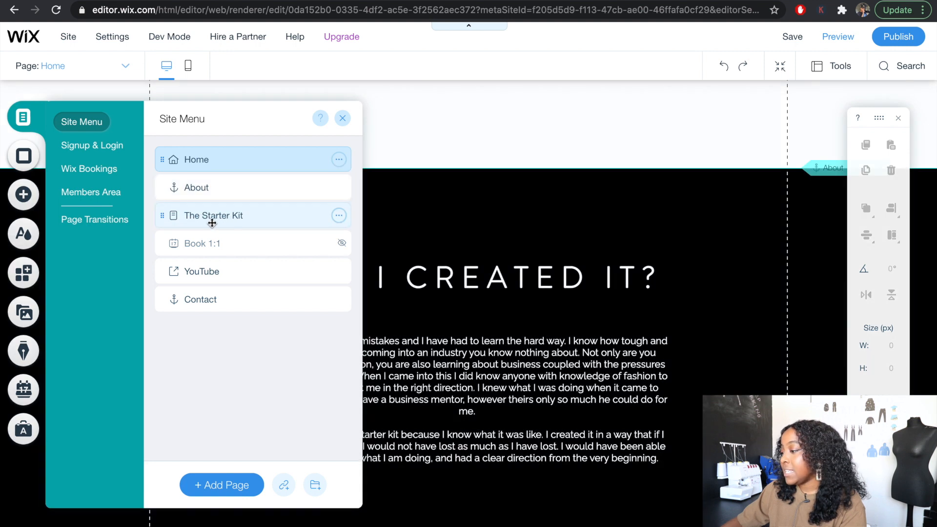
scroll(526, 275, up, 10)
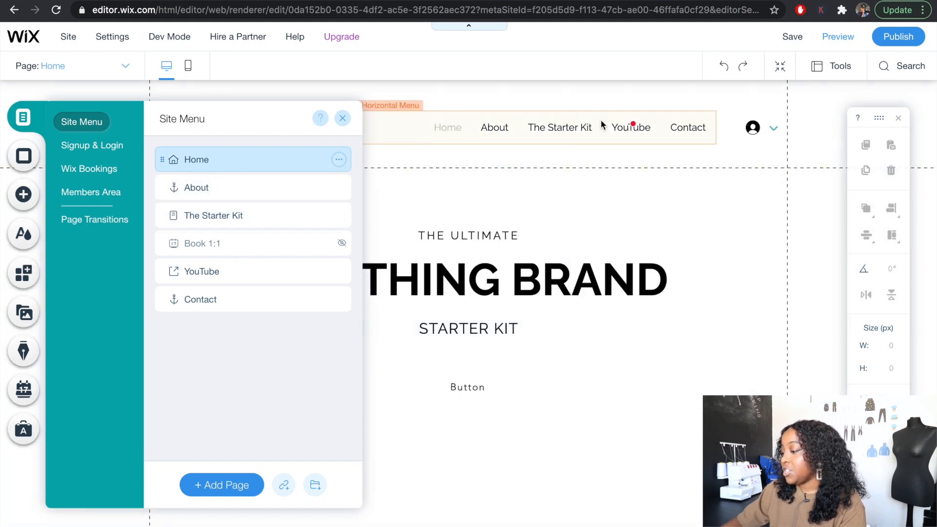
click(170, 189)
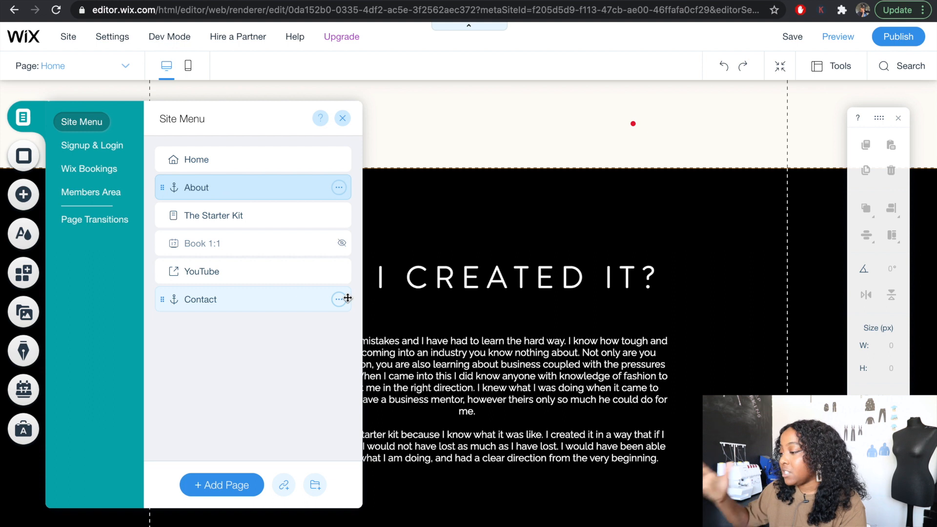
scroll(564, 322, up, 10)
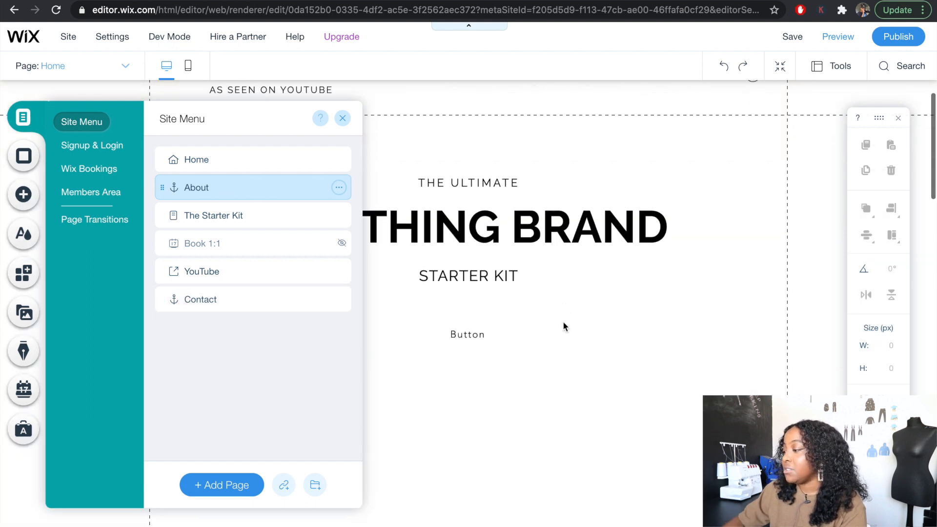
click(205, 190)
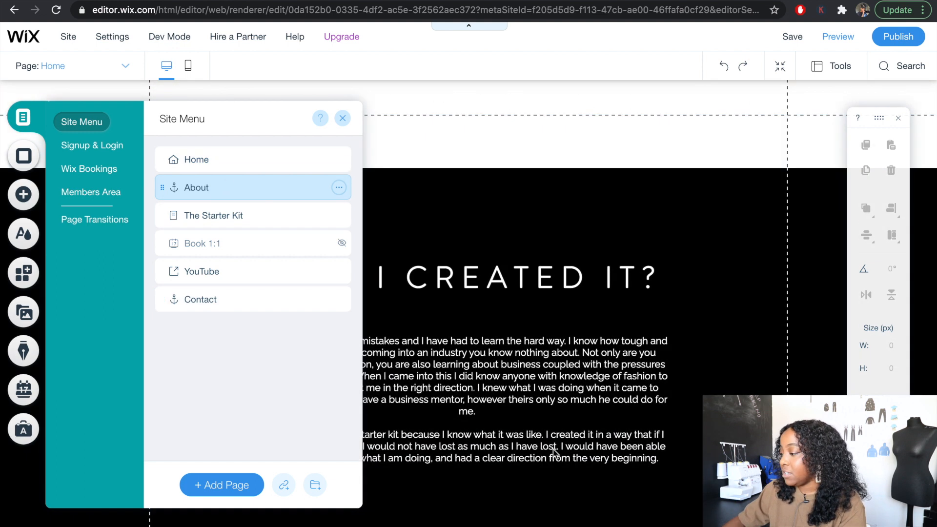
- Select the YouTube menu item and try out adding a menu link with Web Address as the link type
click(210, 271)
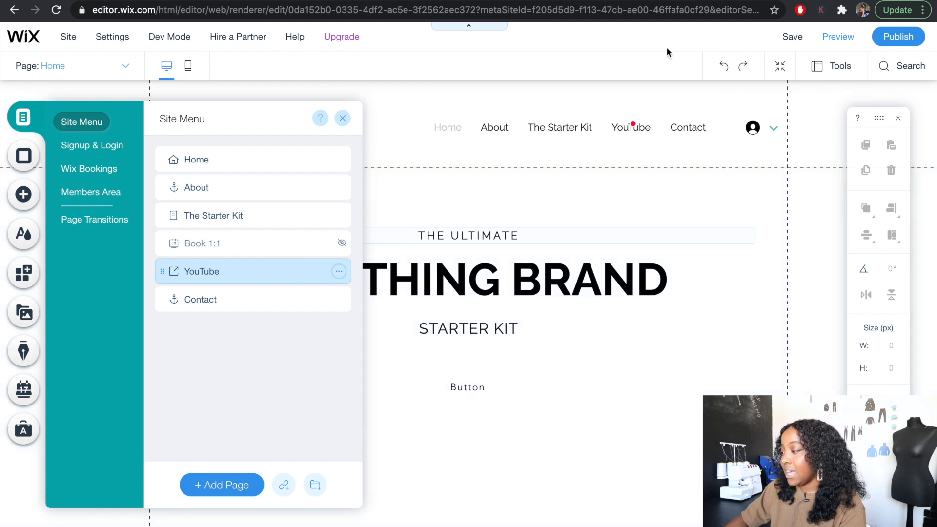
click(284, 486)
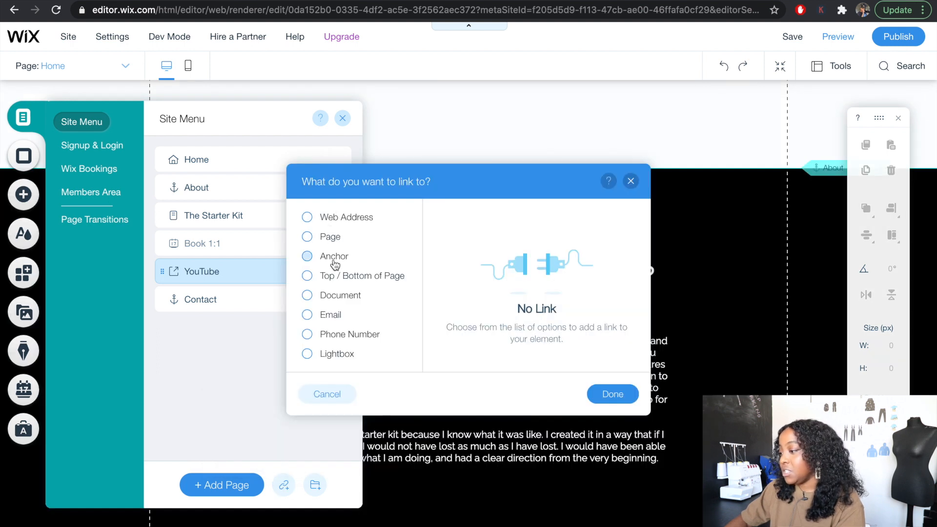
click(308, 218)
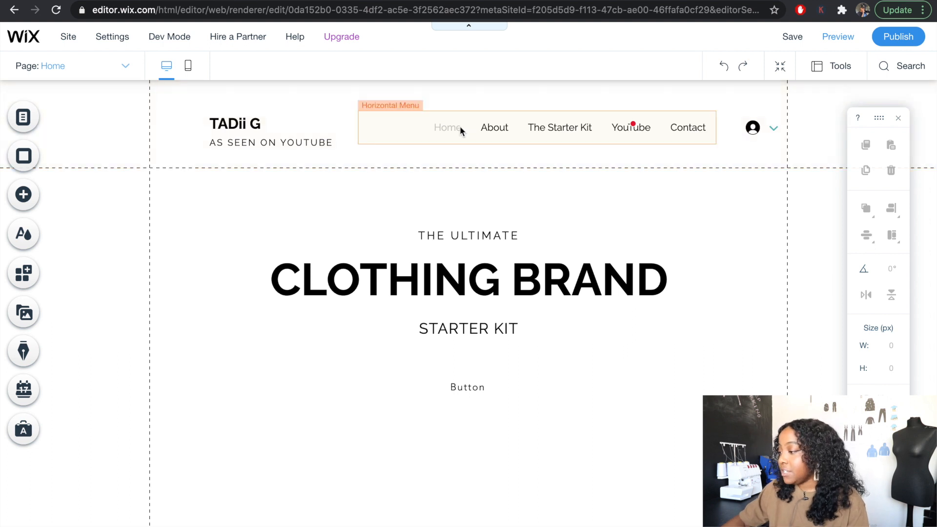
- Select the header's horizontal menu and browse its preset menu designs
click(449, 127)
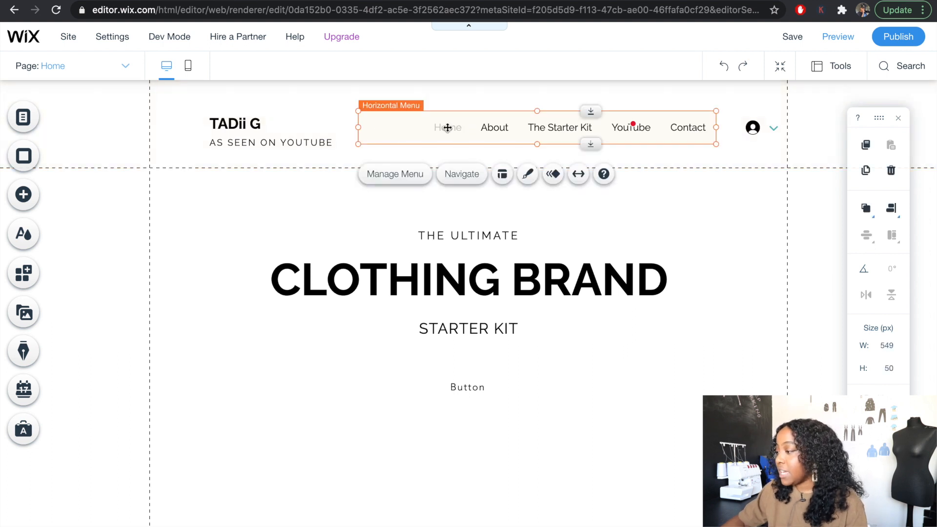
click(500, 146)
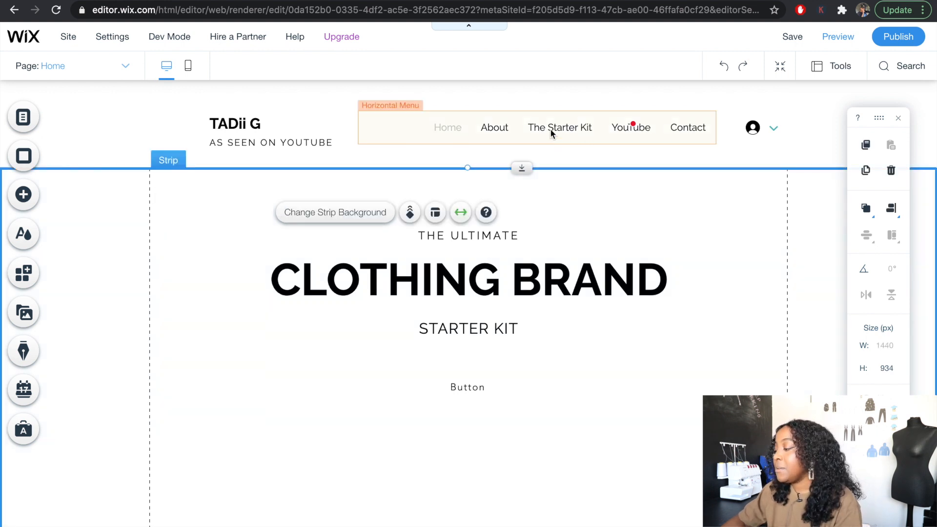
click(575, 131)
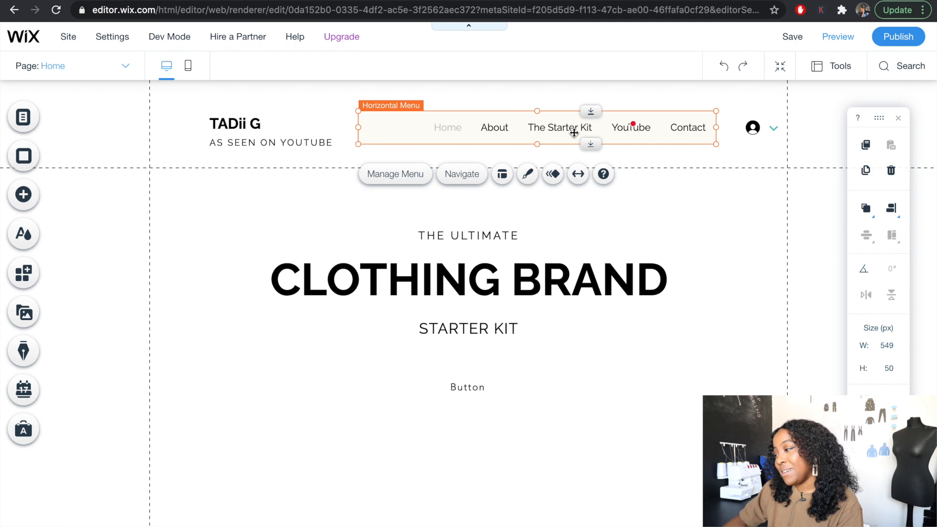
click(529, 177)
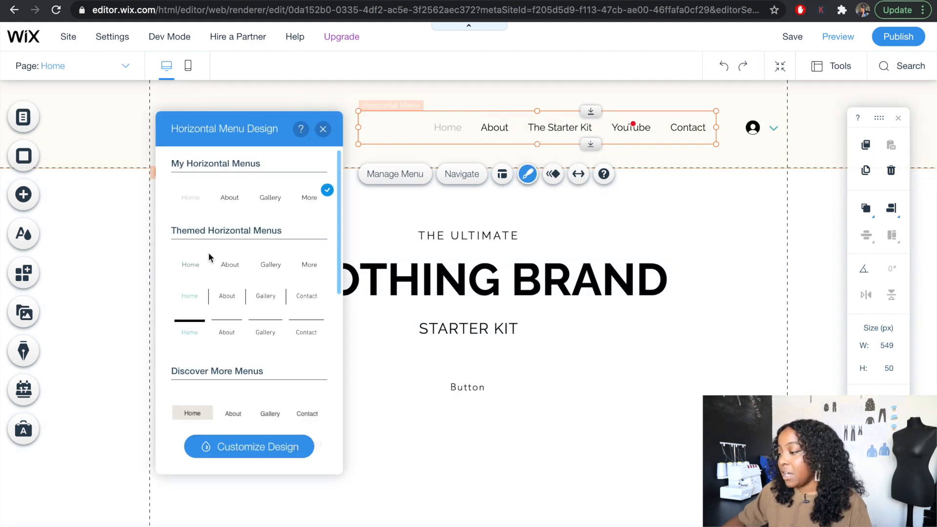
scroll(230, 308, down, 1)
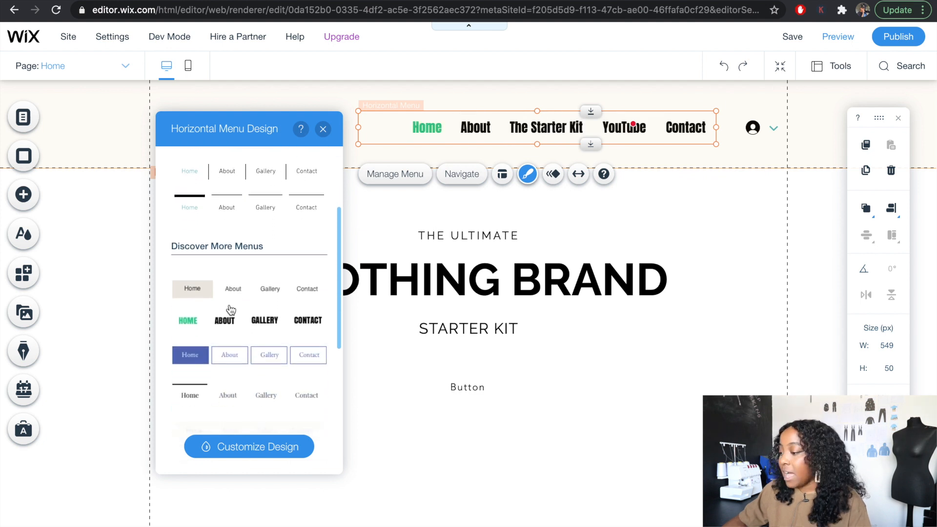
scroll(230, 312, down, 3)
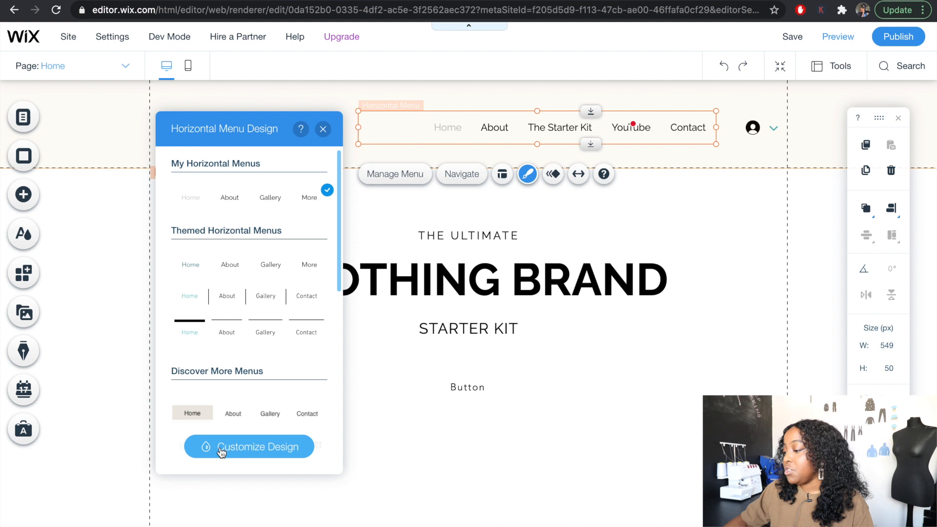
- Customize the header menu's design by trying a red theme colour on its regular text, then set the text back to black #000000
click(251, 450)
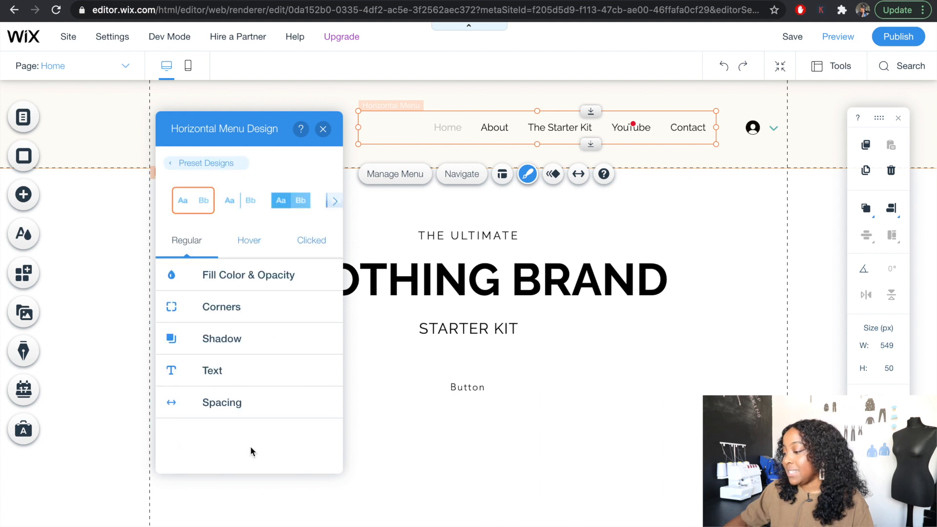
click(232, 380)
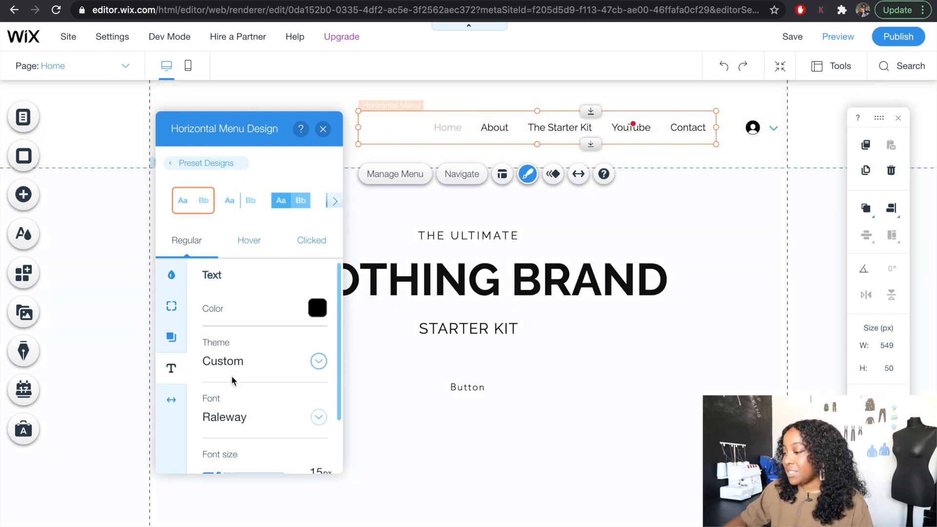
click(318, 308)
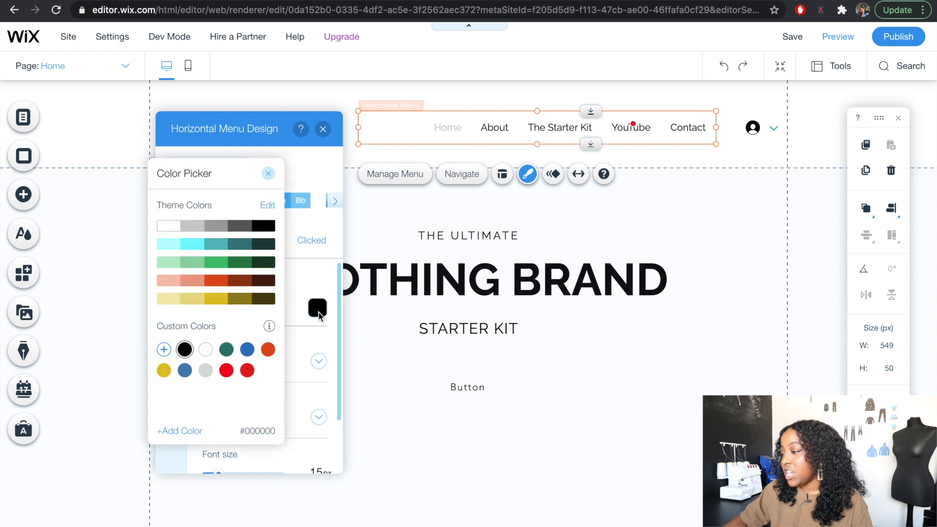
click(218, 280)
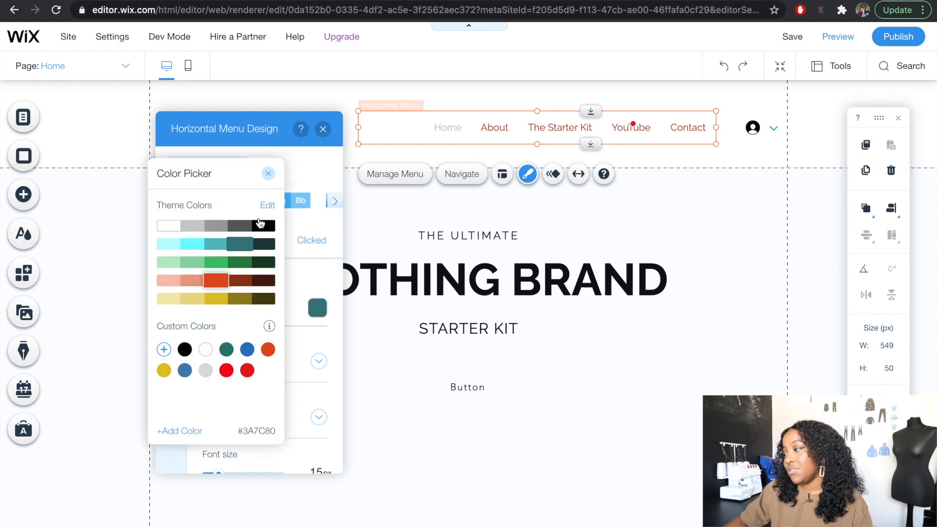
click(263, 227)
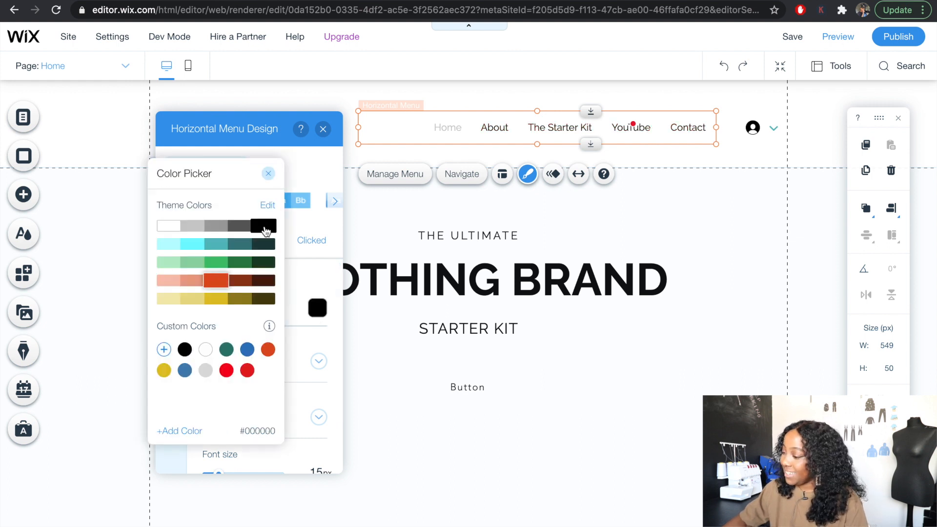
- Open the header's site title for text editing and look at its text colour options
click(222, 125)
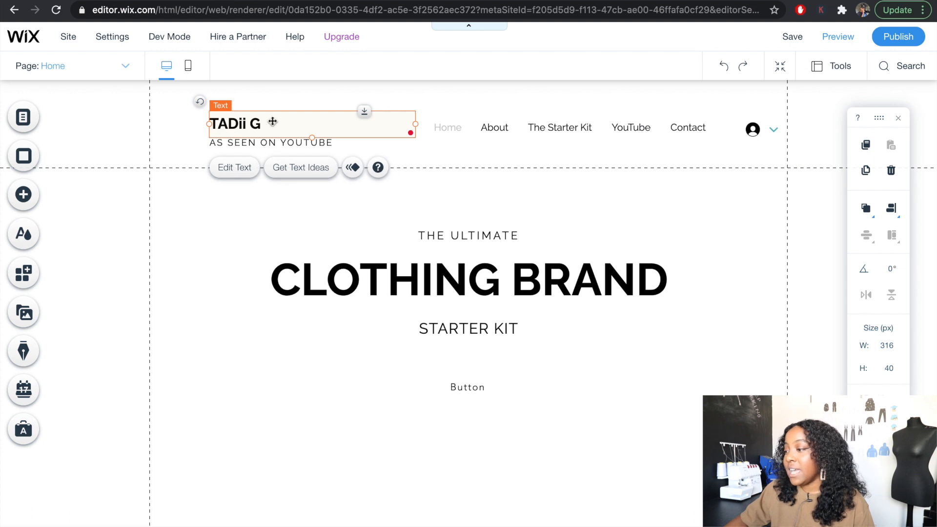
click(228, 174)
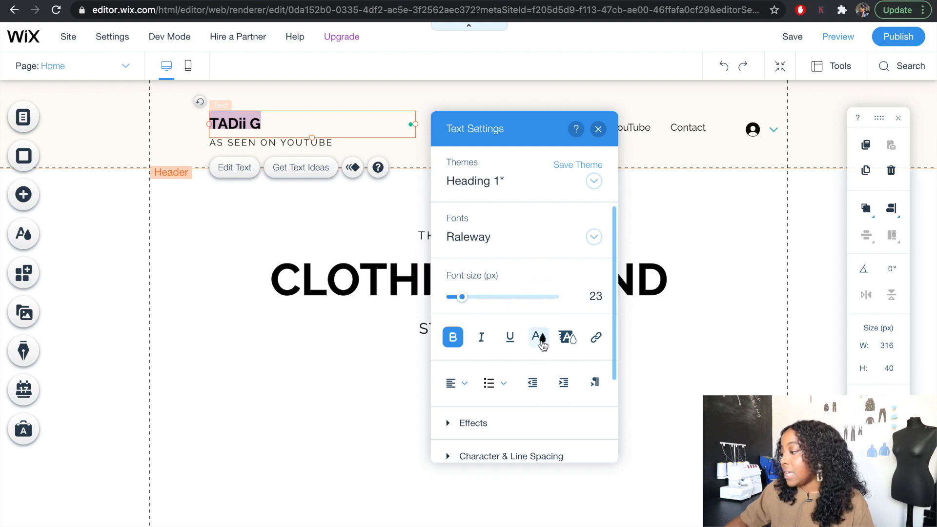
click(540, 342)
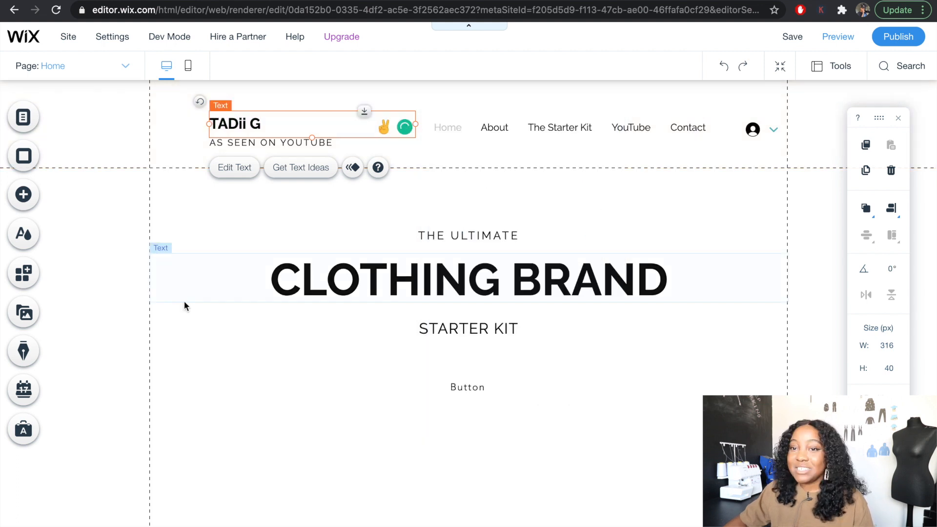
- Insert TG LOGO .png from the site files, shrink it to header size and place it beside the site title
click(23, 195)
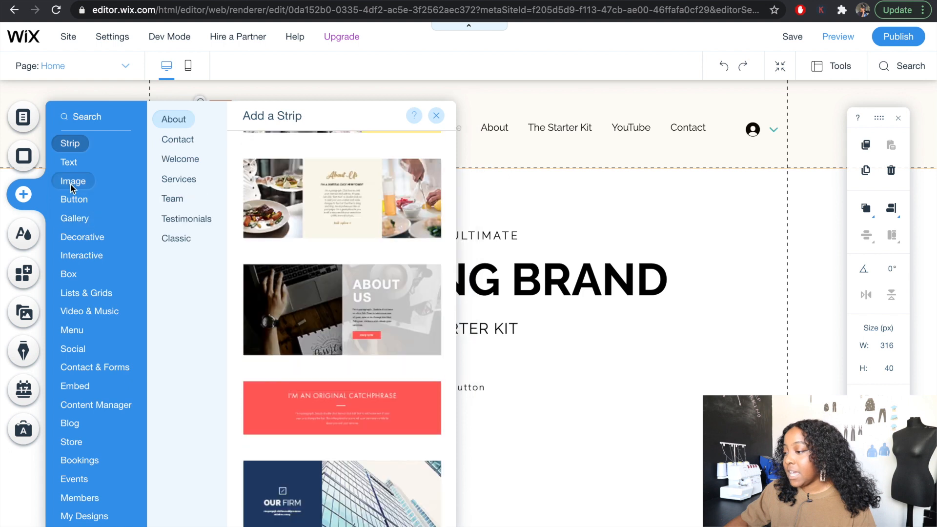
mouse_move(74, 182)
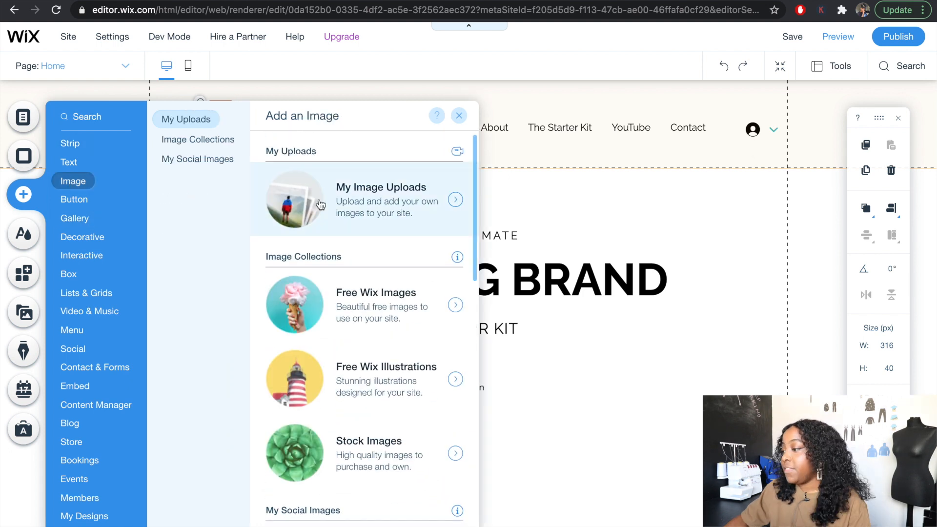
click(353, 209)
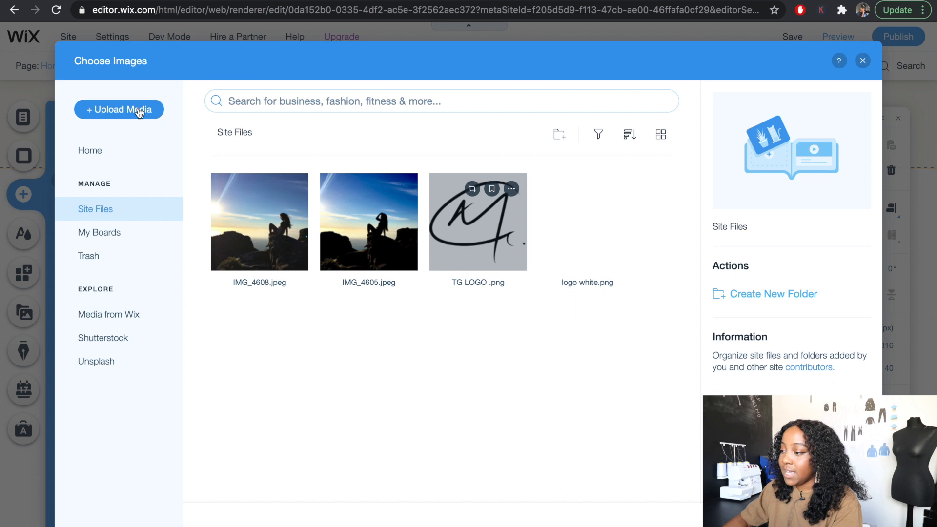
click(480, 253)
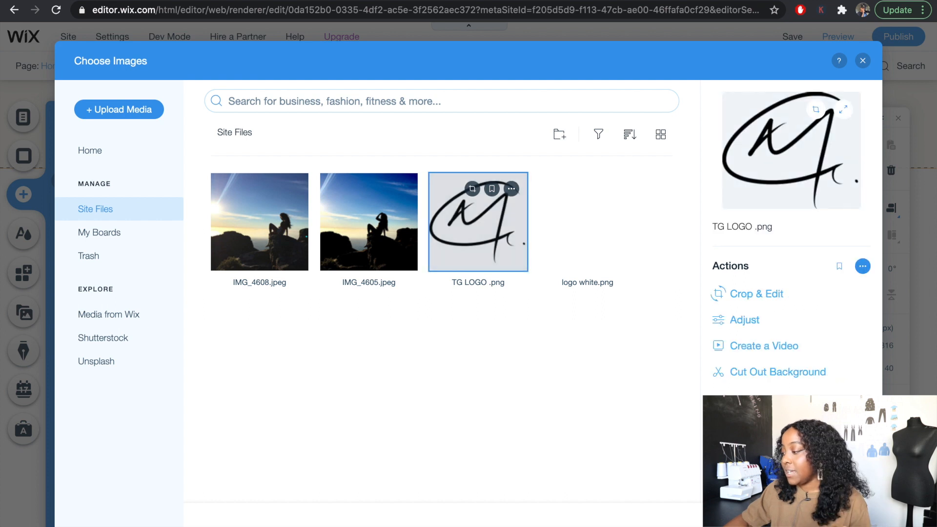
click(835, 514)
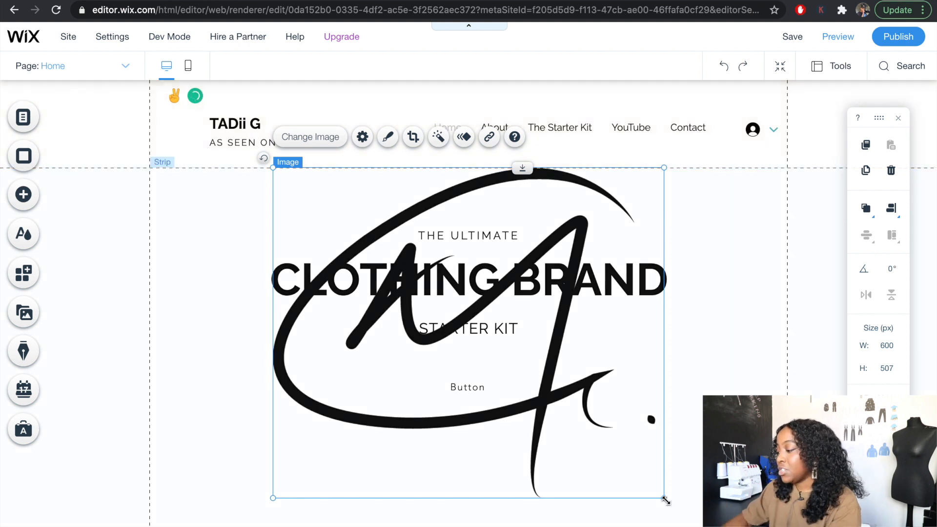
drag(663, 498, 174, 127)
- Change the home page strip's background to the image IMG_4605.jpeg from the site files
click(527, 458)
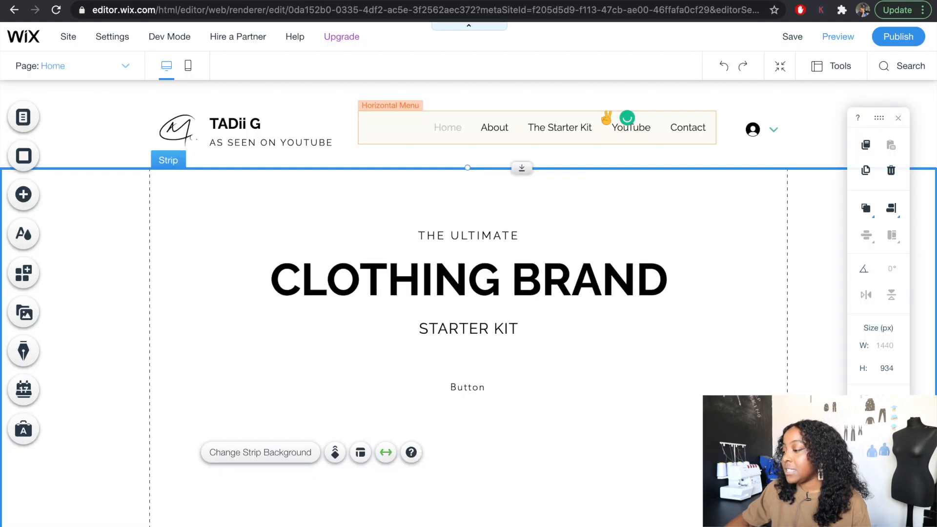
click(673, 391)
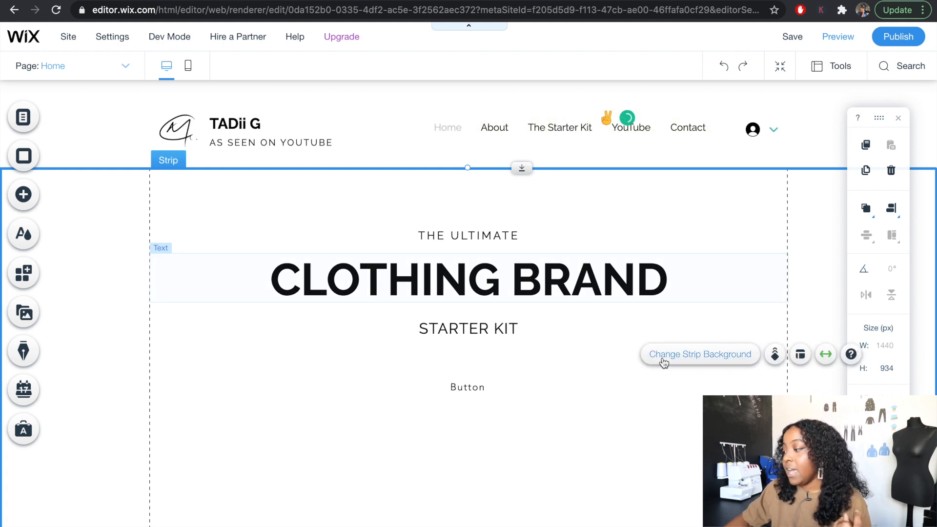
click(719, 360)
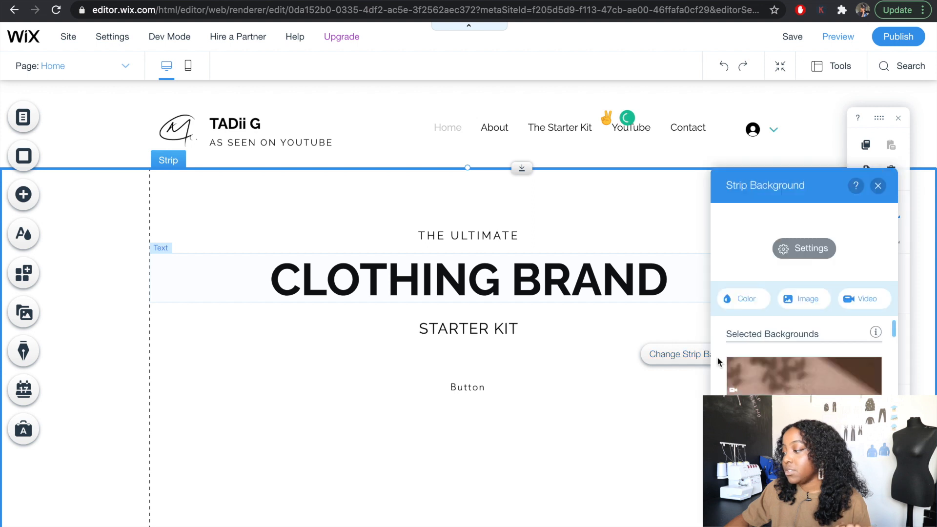
click(802, 303)
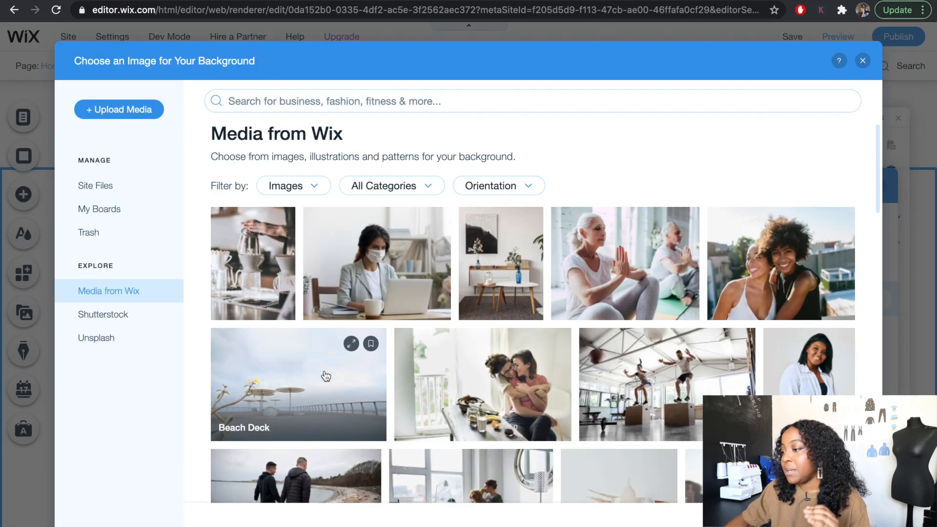
scroll(607, 387, down, 5)
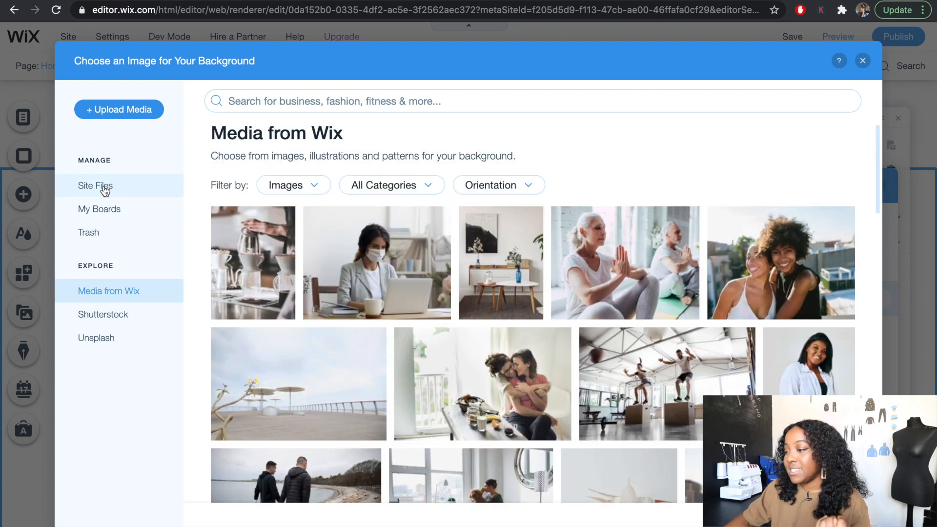
click(104, 190)
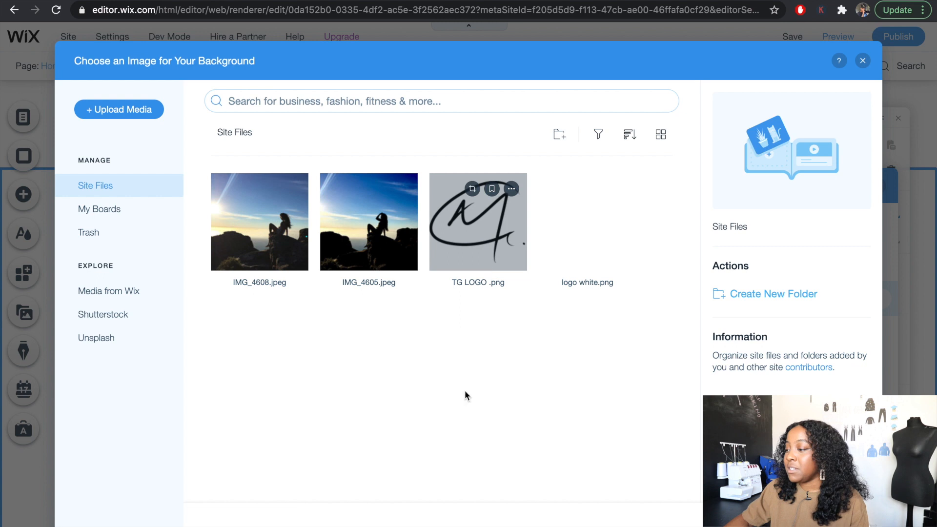
click(374, 232)
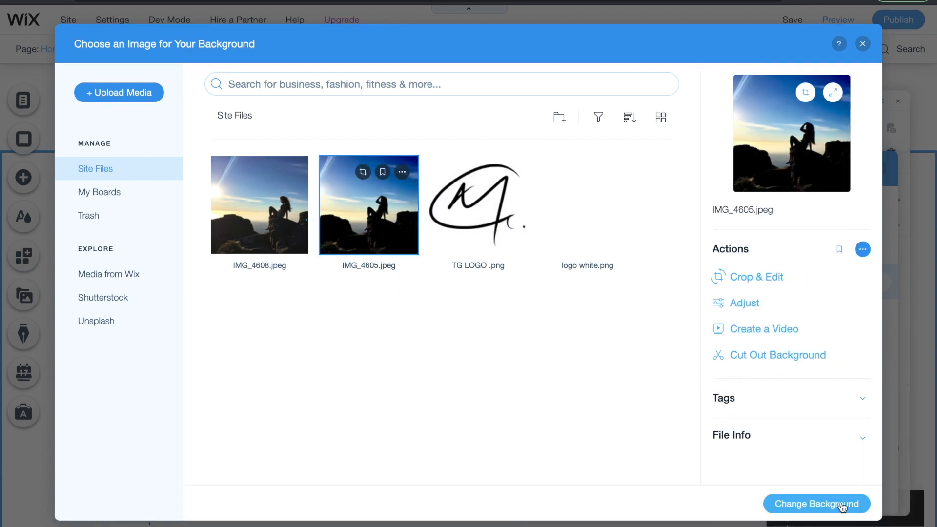
click(842, 504)
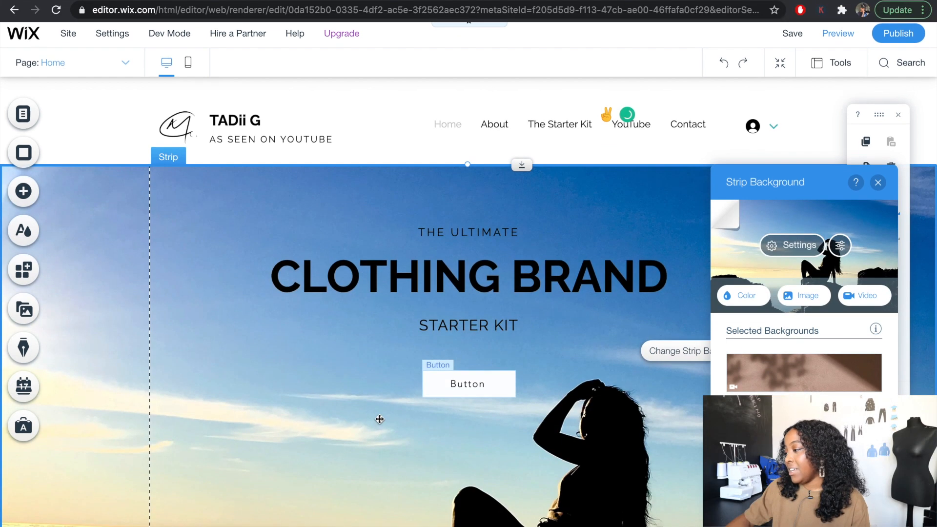
click(435, 216)
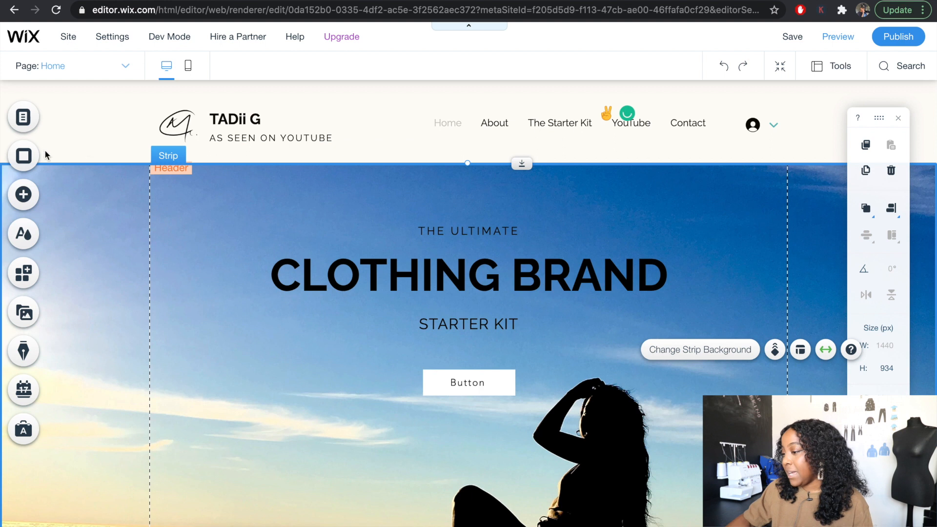
- Add a Heading 1 text to the strip that reads "THERE'S SO MUCH ROOM AT THE TOP" in quotation marks
click(22, 205)
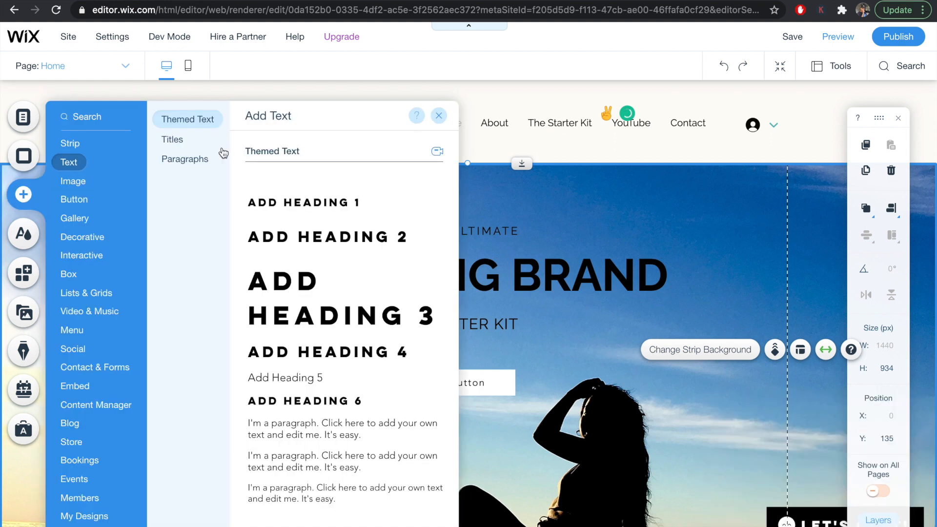
click(309, 200)
key(BackSpace)
text("THERE'S SO MUCH ROOM AT THE TOP")
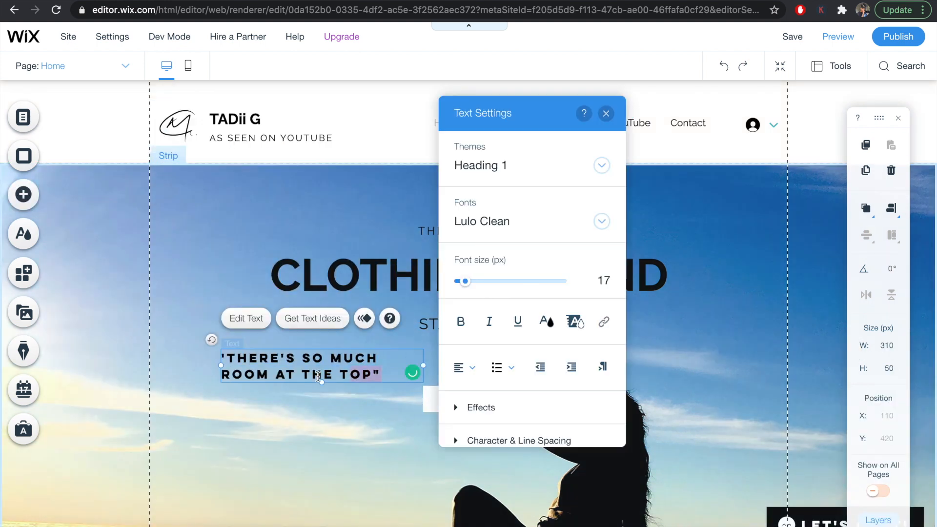
- Change the quote's font to a thin-line typeface and place it in the strip's upper-left corner
drag(382, 374, 205, 340)
click(530, 221)
click(527, 291)
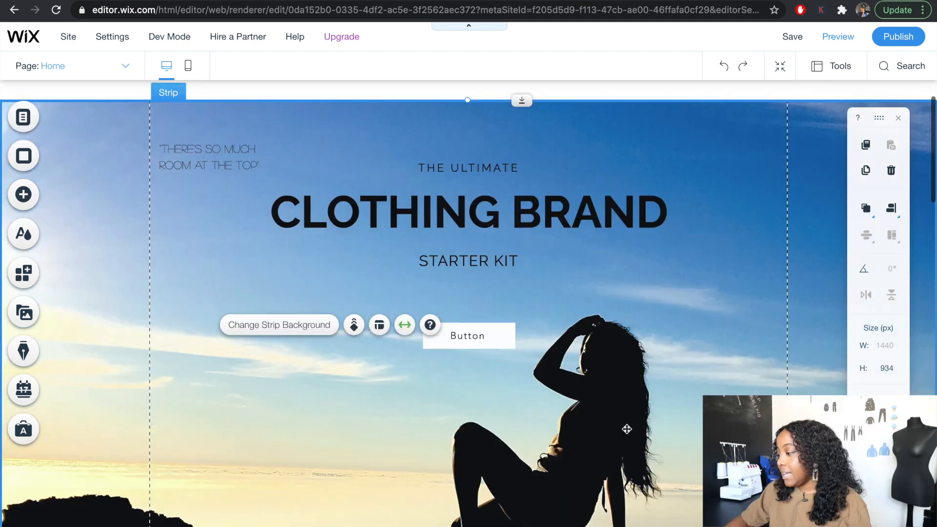
- Apply the black themed design to the button below STARTER KIT and set its text to Find out more
click(475, 335)
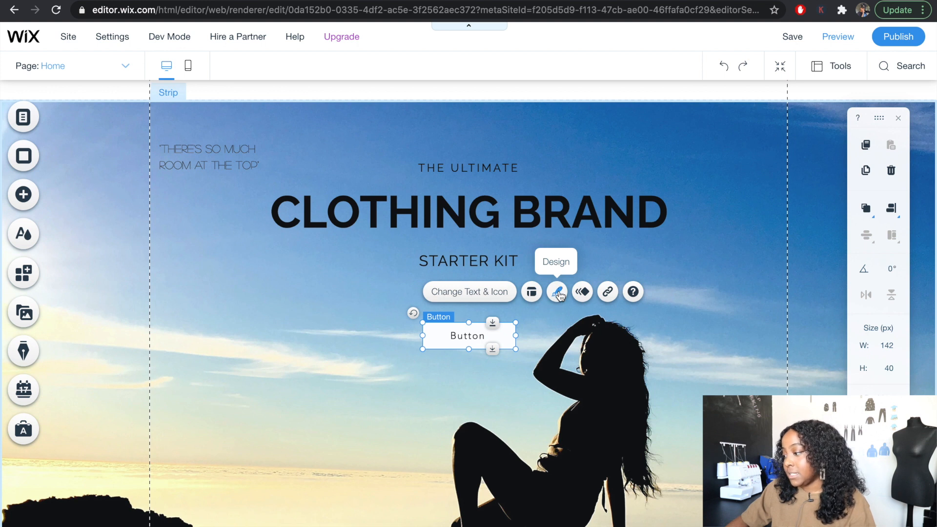
click(557, 292)
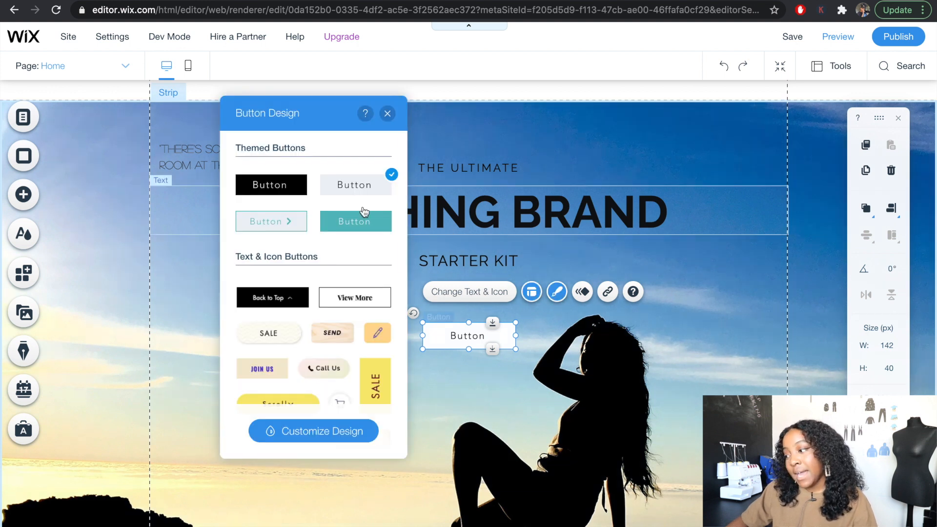
click(283, 191)
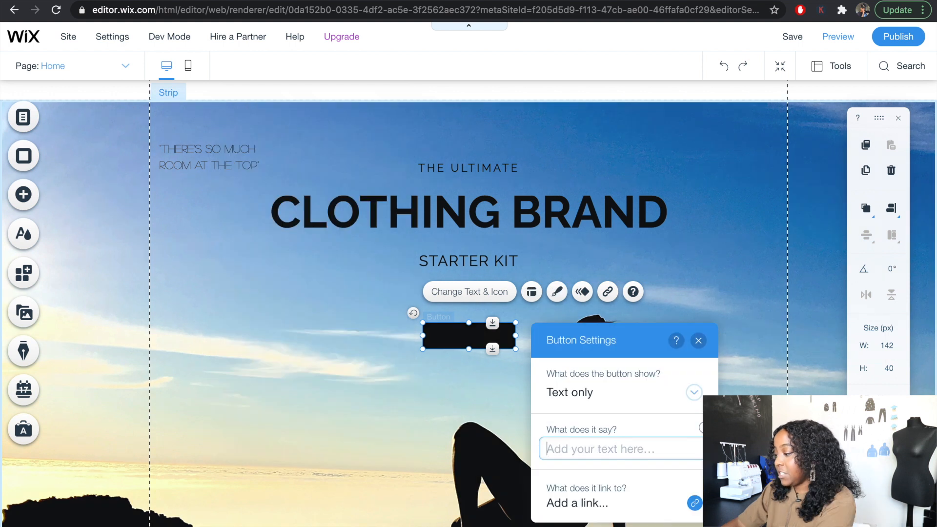
text(Find out more)
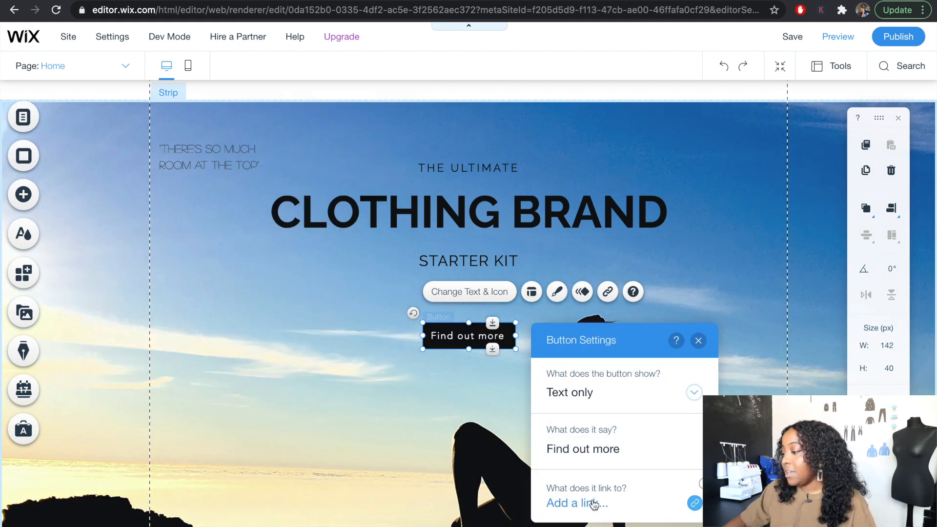
- Add a link to the Find out more button
click(593, 505)
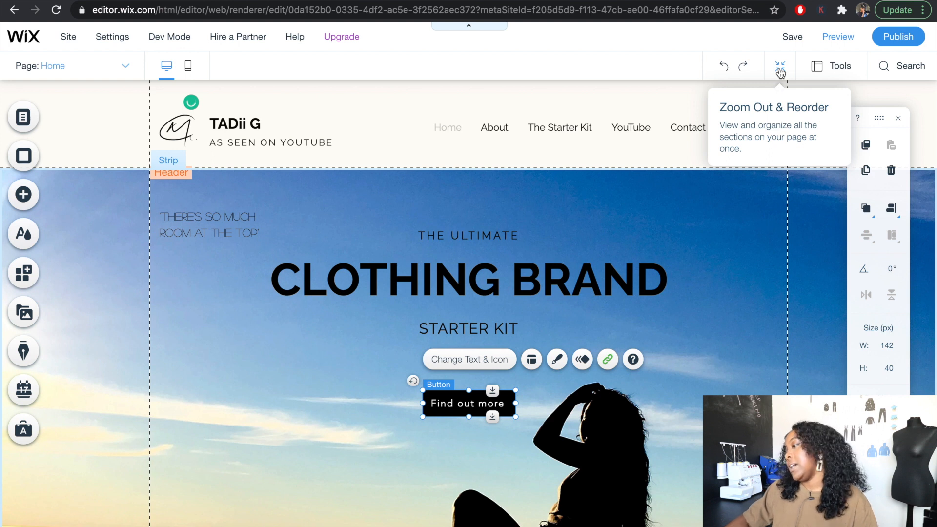
- Add the Testimonials strip with the bearded man's photo beside a quote to the empty area above the Contact section
click(780, 71)
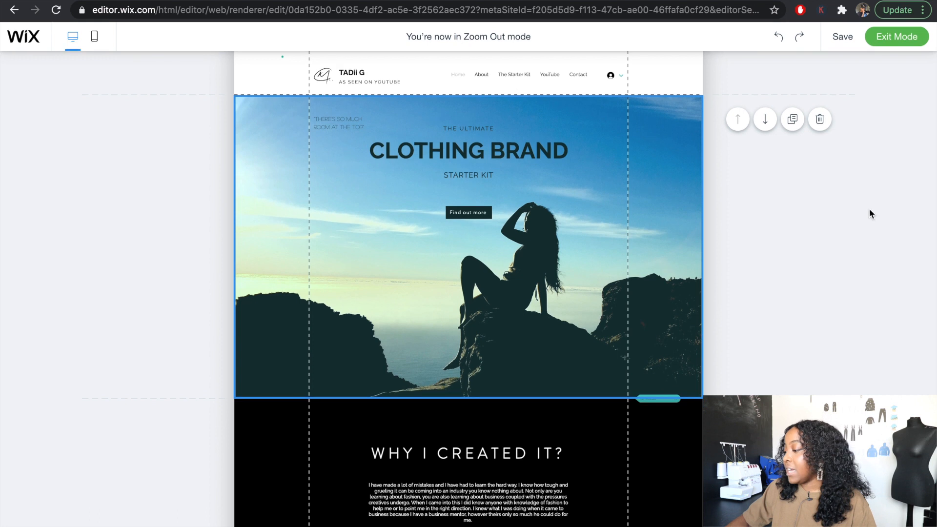
scroll(644, 308, down, 8)
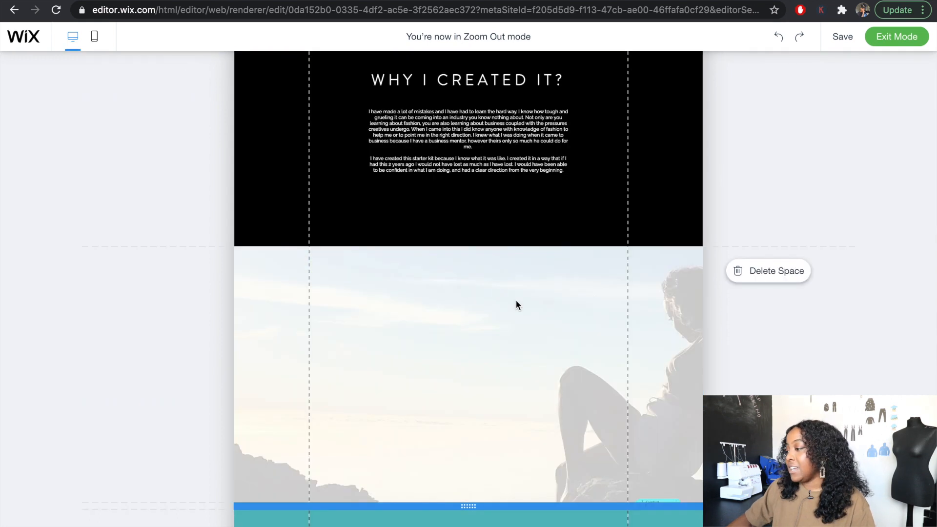
click(485, 288)
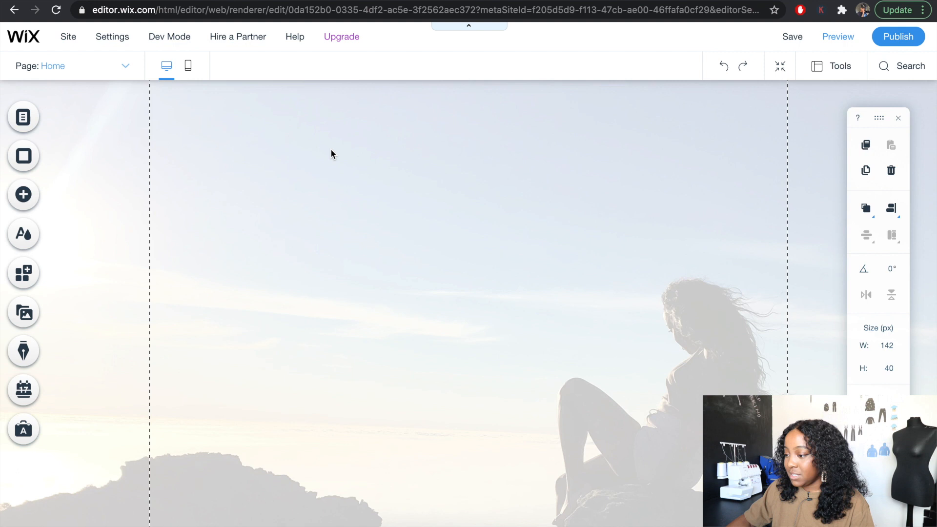
click(22, 195)
click(69, 138)
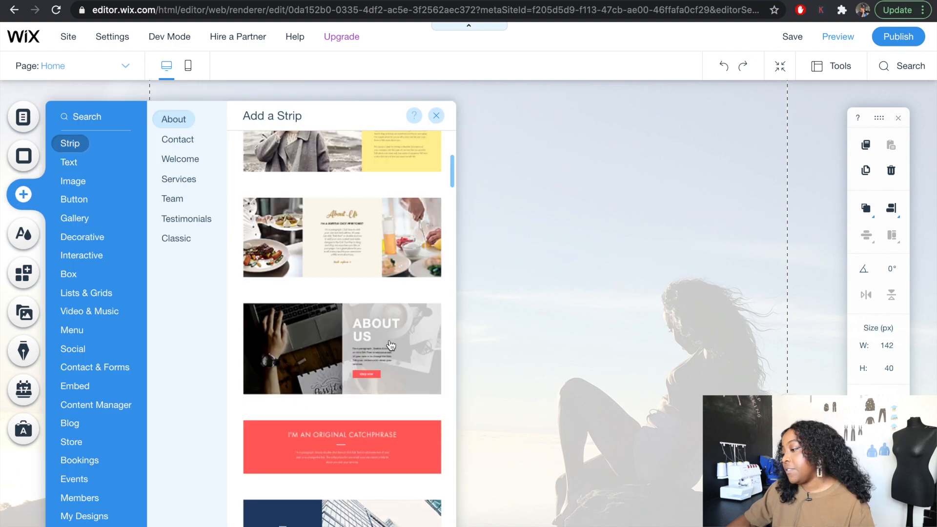
scroll(361, 414, down, 15)
scroll(361, 414, down, 7)
scroll(361, 414, up, 7)
scroll(361, 413, down, 1)
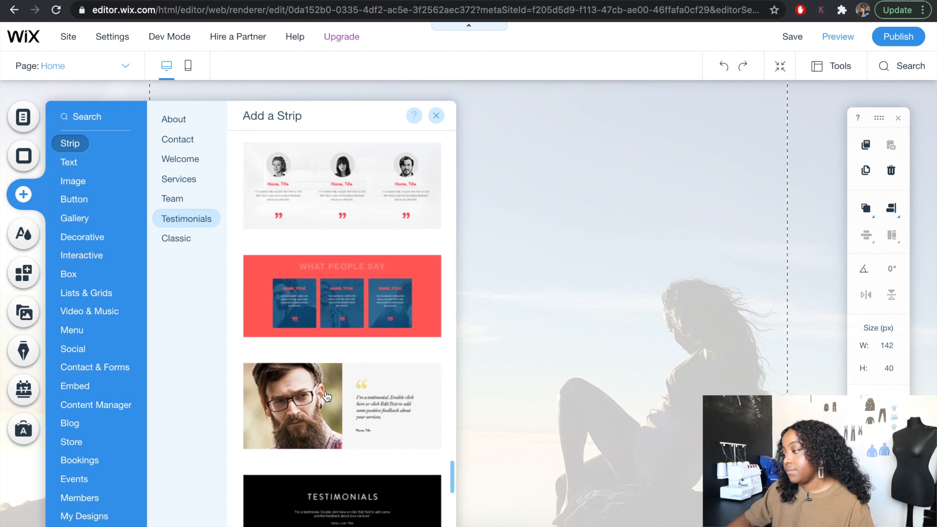
click(326, 396)
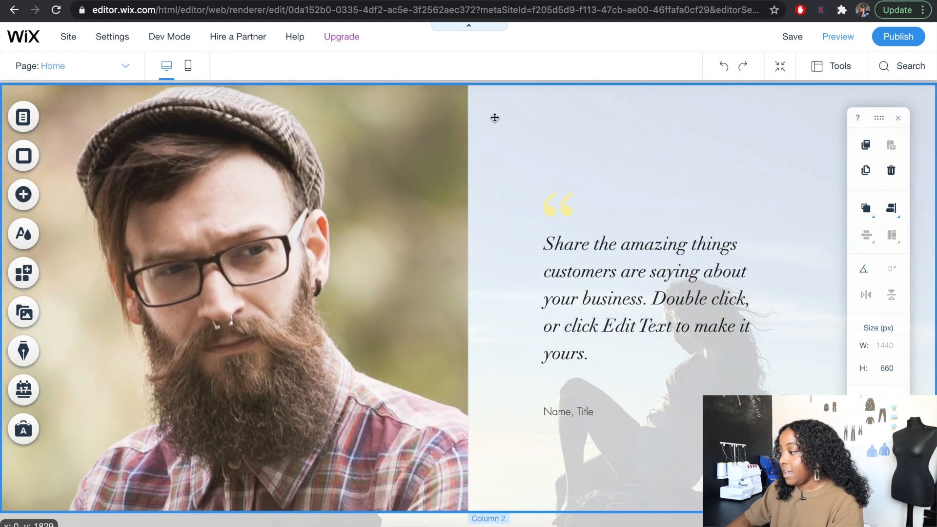
- Position the testimonial strip directly below the black WHY I CREATED IT? section
scroll(495, 216, up, 6)
scroll(495, 217, down, 4)
drag(484, 285, 483, 232)
scroll(483, 232, down, 6)
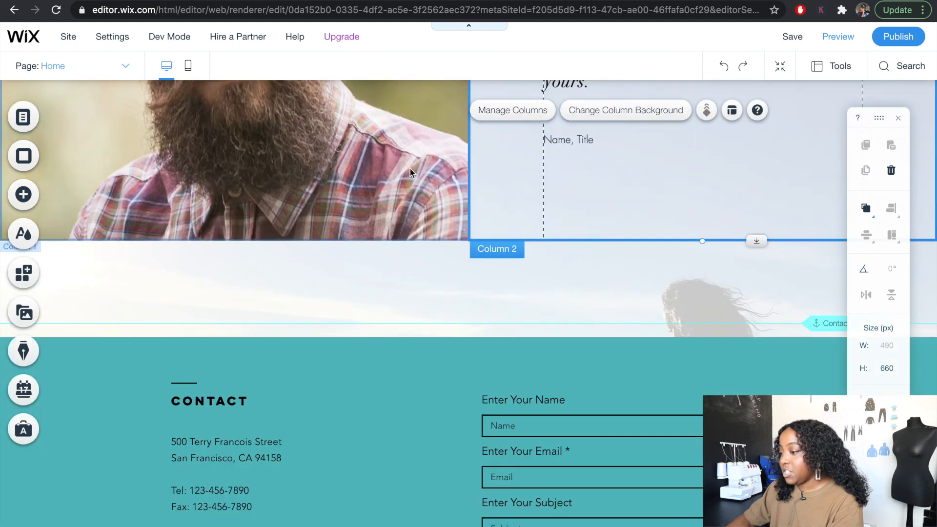
- Add a second identical testimonial strip and place it flush against the bottom edge of the first one
click(389, 222)
click(152, 307)
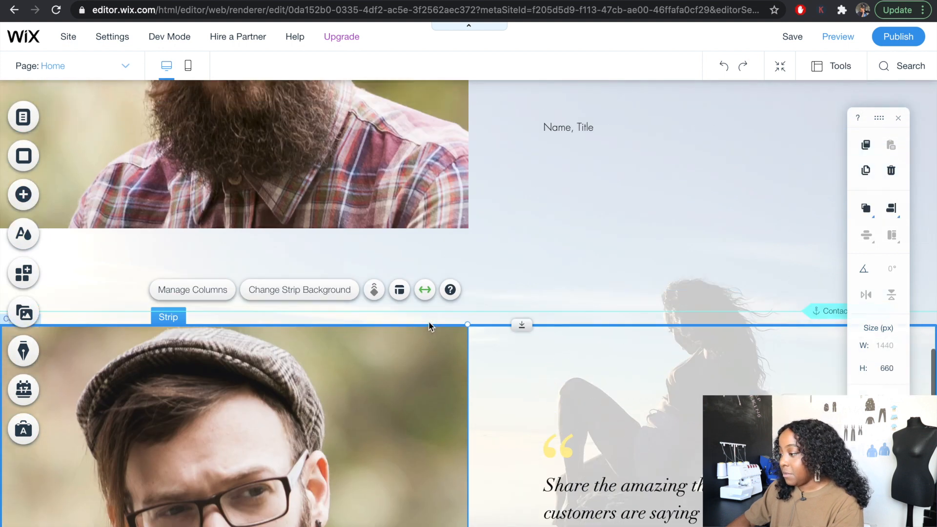
scroll(428, 322, up, 4)
scroll(428, 321, down, 3)
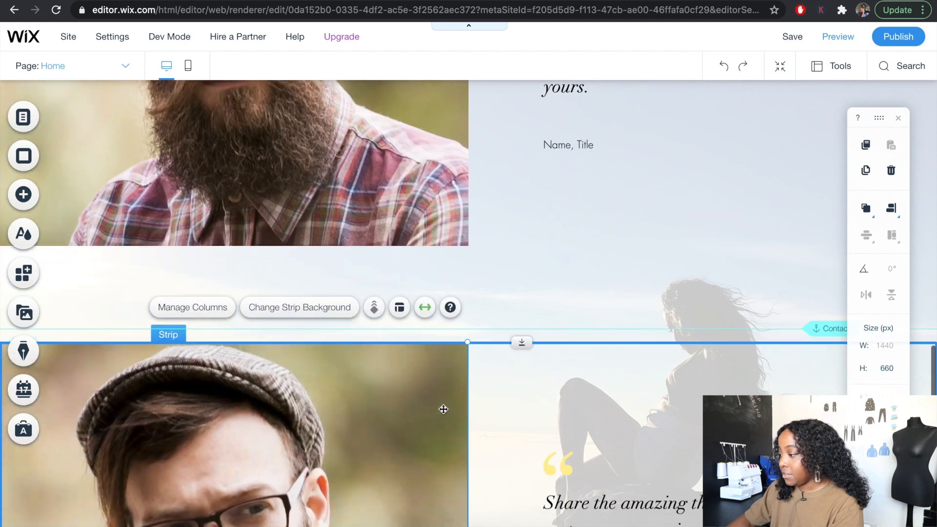
click(449, 415)
drag(450, 416, 453, 330)
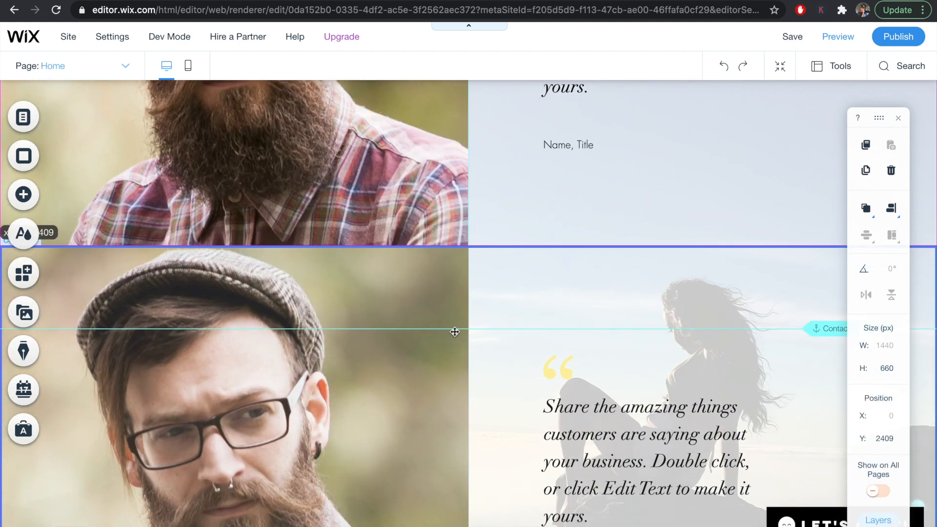
- Try the Page stretch option on the second testimonial strip and return it to Screen
scroll(649, 212, up, 6)
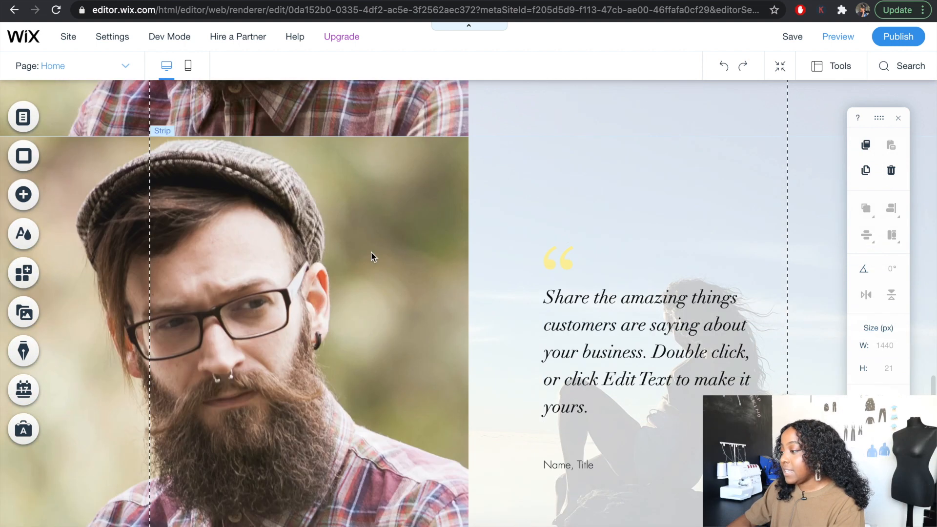
click(370, 252)
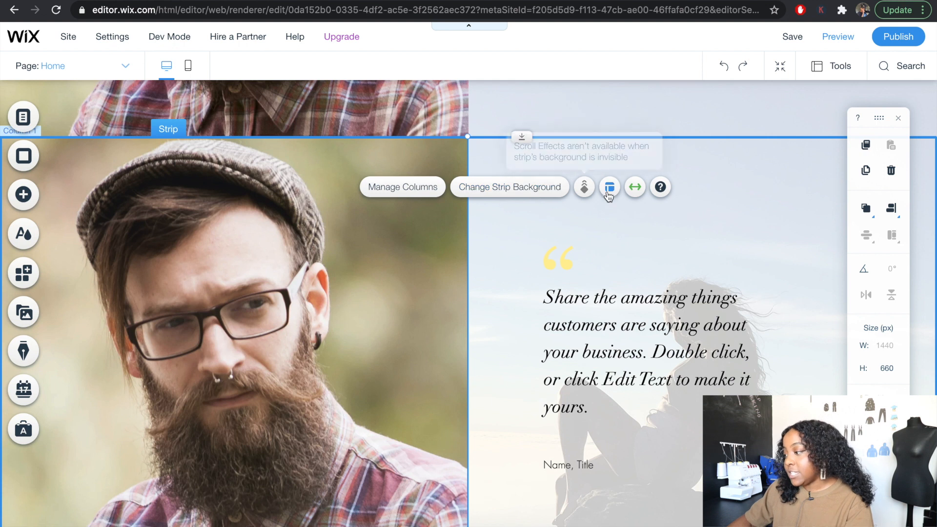
click(635, 187)
click(843, 227)
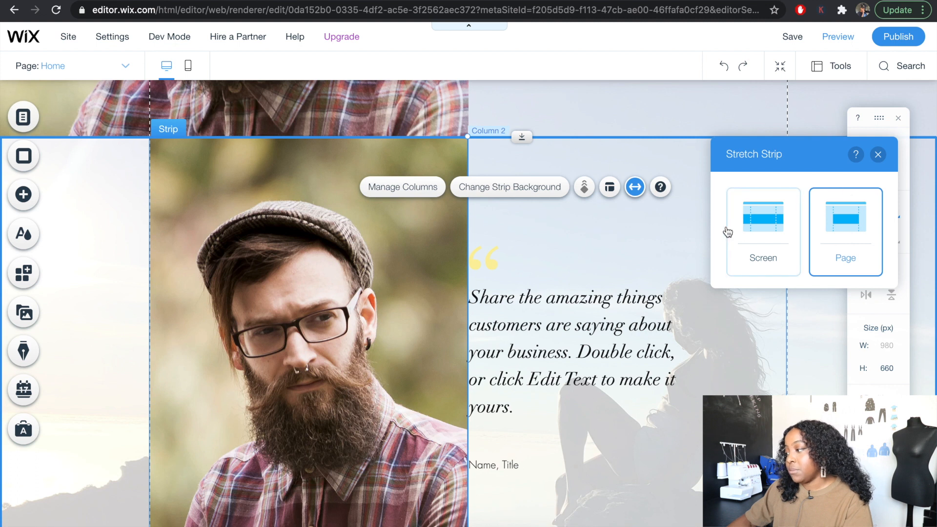
click(754, 222)
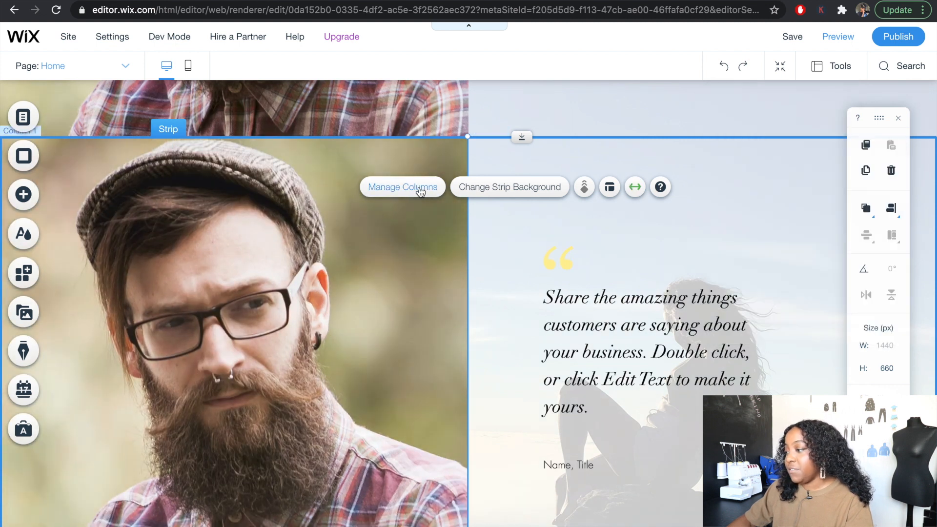
- Swap the second strip's two columns so the photo sits to the right of the quote
click(391, 192)
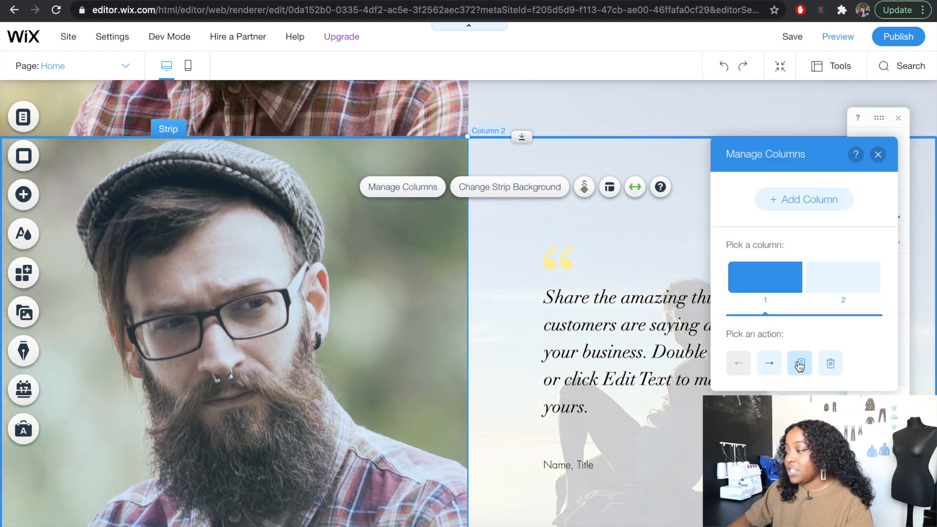
click(773, 367)
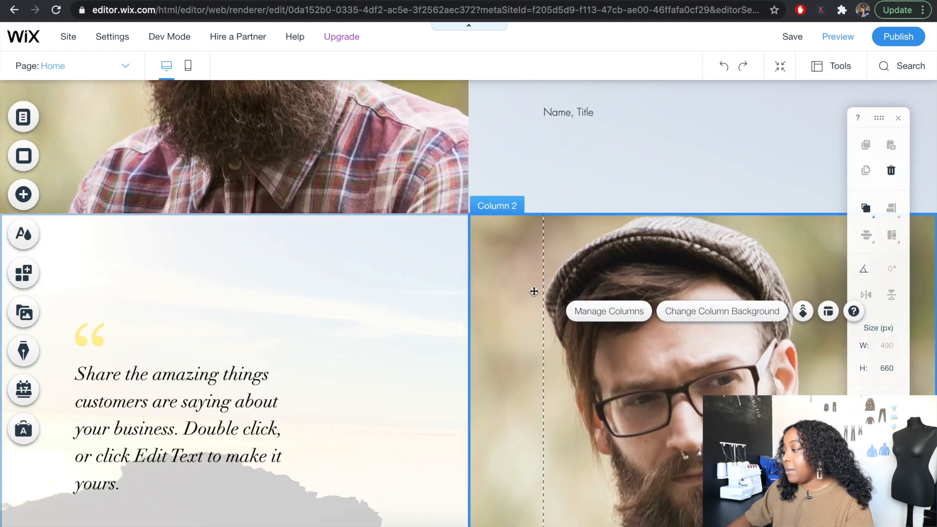
- Search Media from Wix for business plan and set the Business Supplies Design image as the second strip's photo column background
click(527, 262)
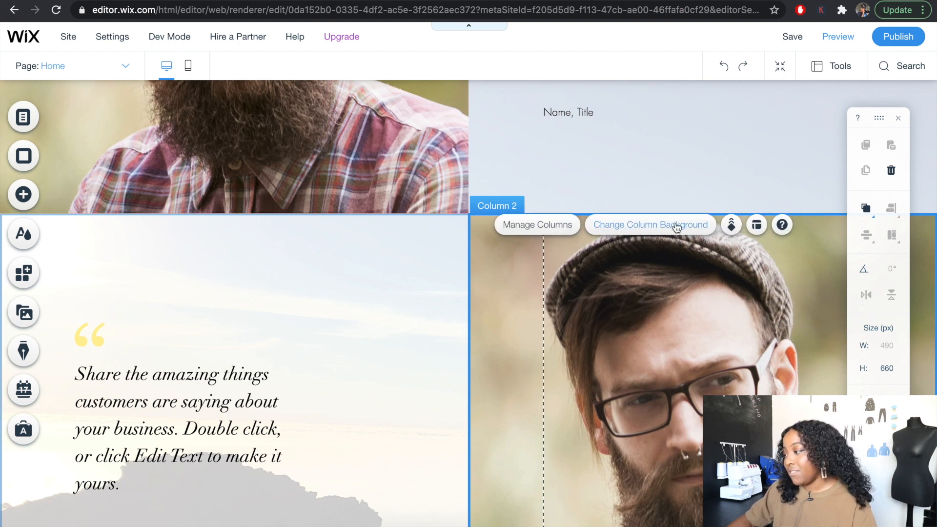
click(618, 231)
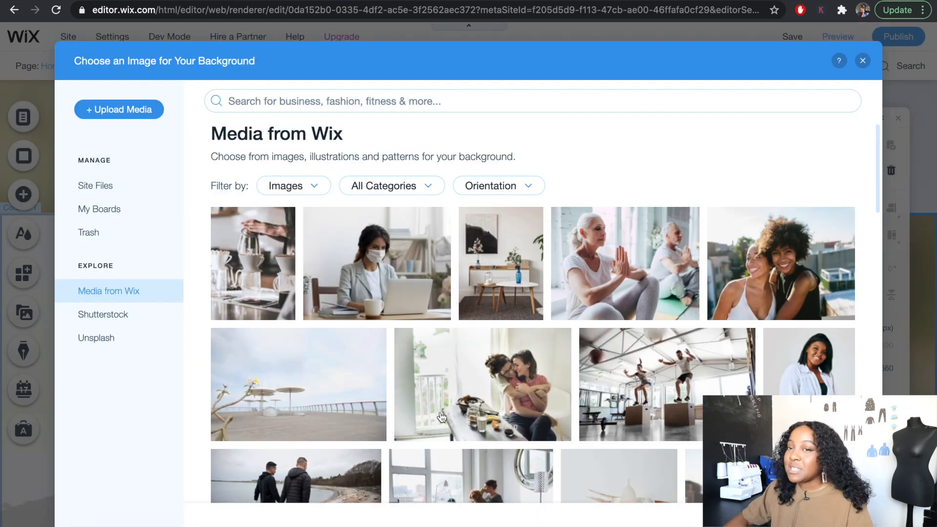
click(454, 105)
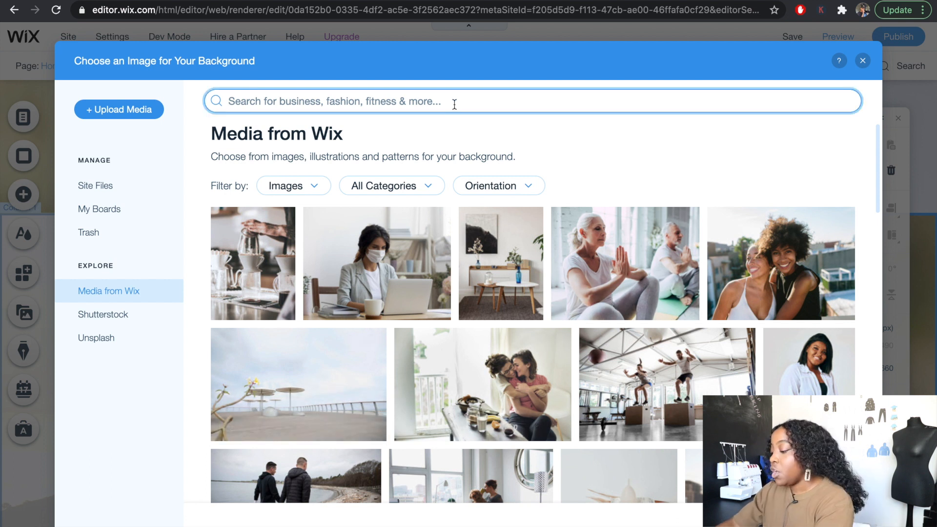
text(b)
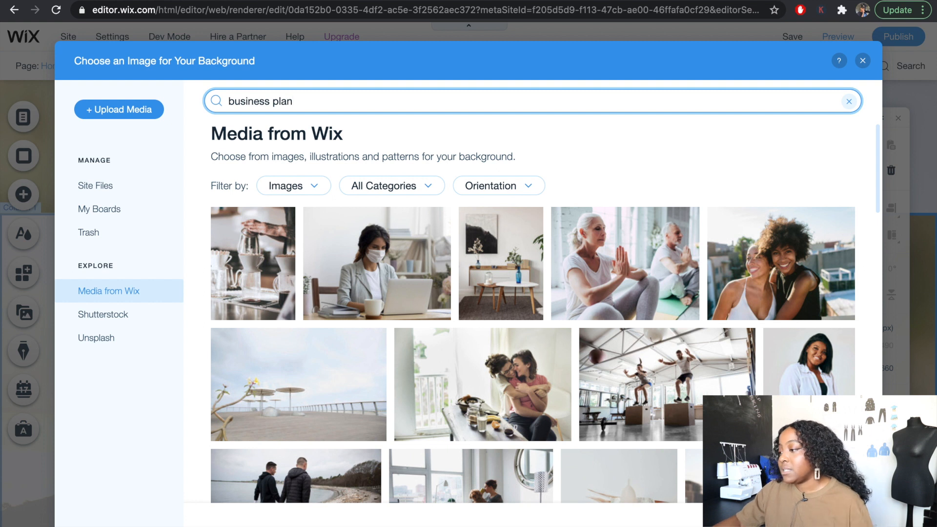
text(usiness plan)
key(Return)
scroll(615, 302, down, 1)
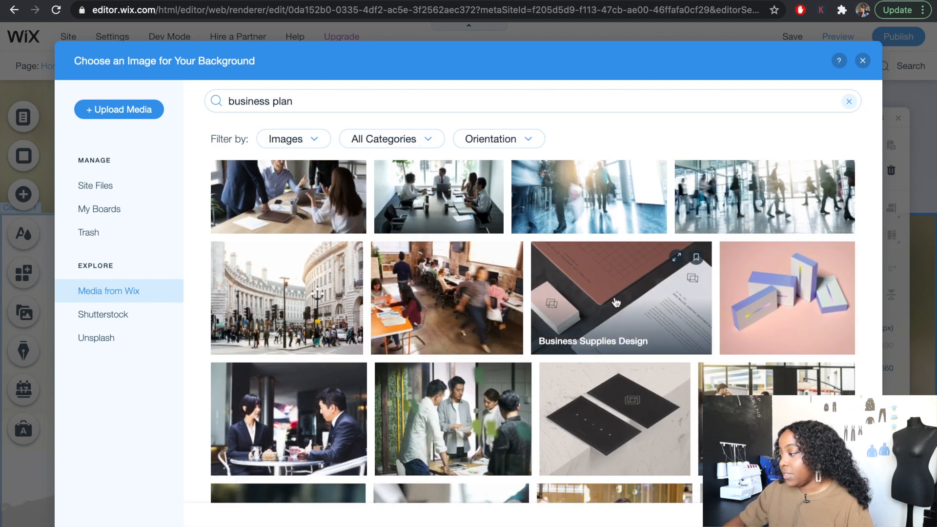
double_click(603, 293)
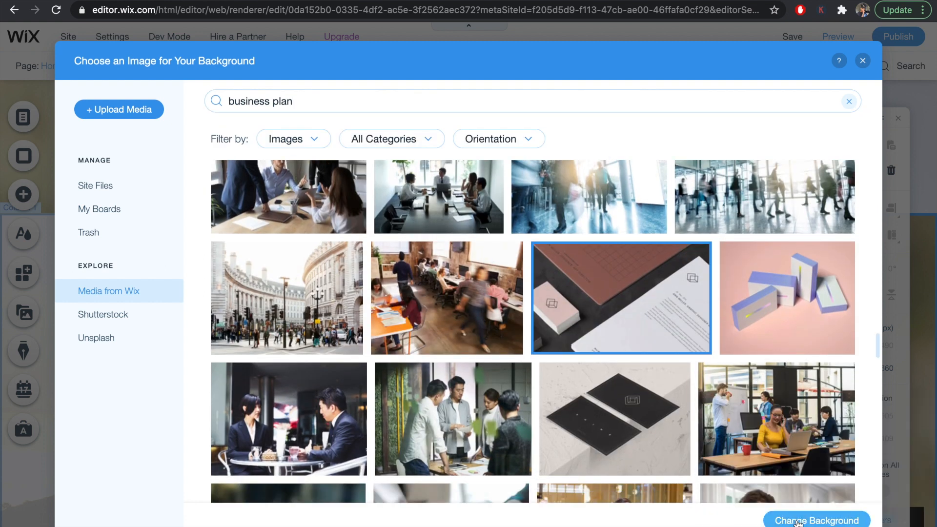
- Clear the placeholder quote text in the first testimonial strip's column beside the fashion sketches photo
scroll(387, 363, down, 1)
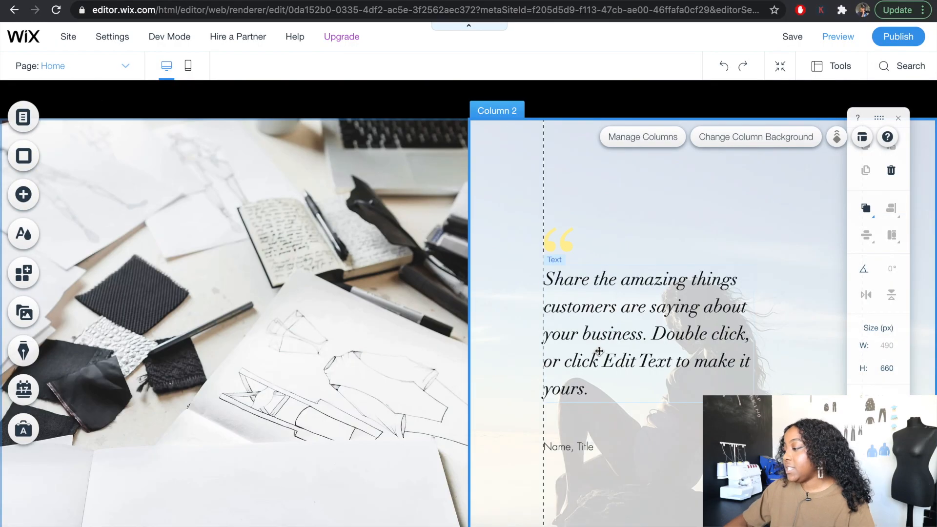
scroll(600, 355, down, 4)
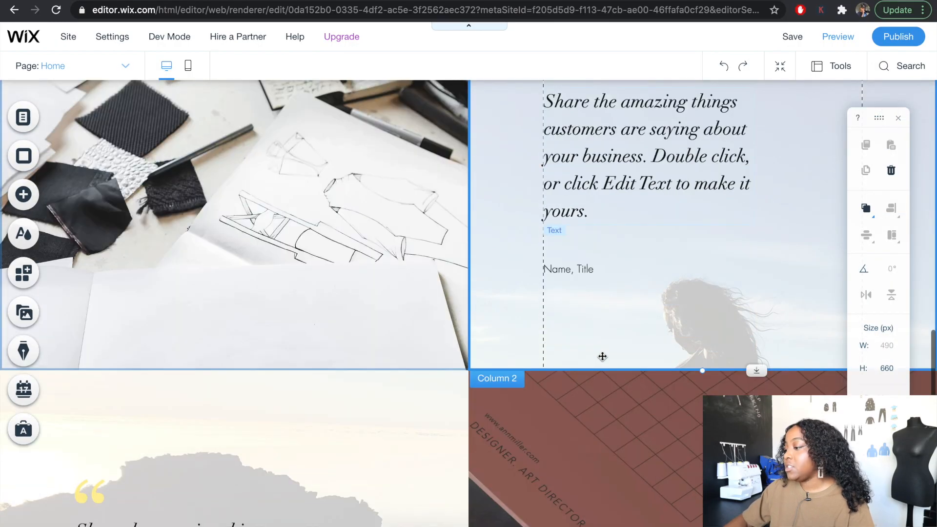
scroll(603, 357, up, 5)
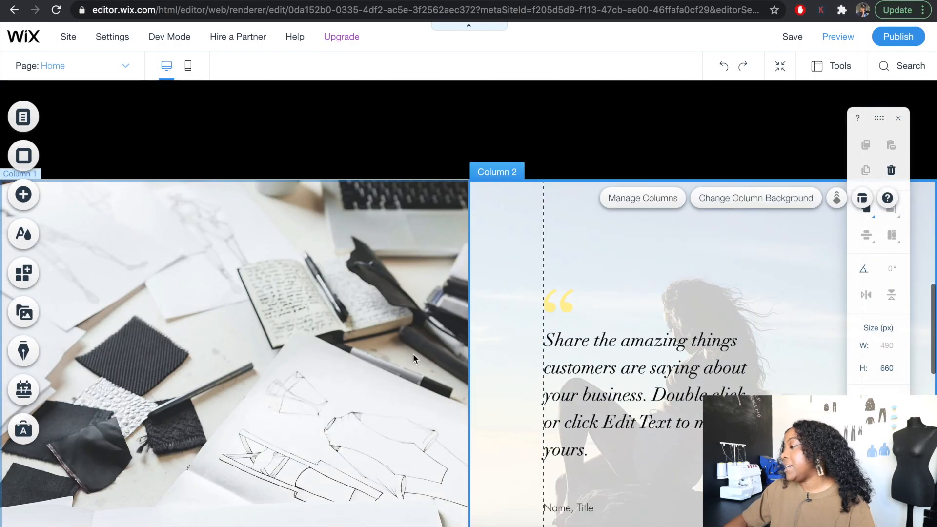
scroll(406, 352, down, 8)
scroll(403, 349, down, 10)
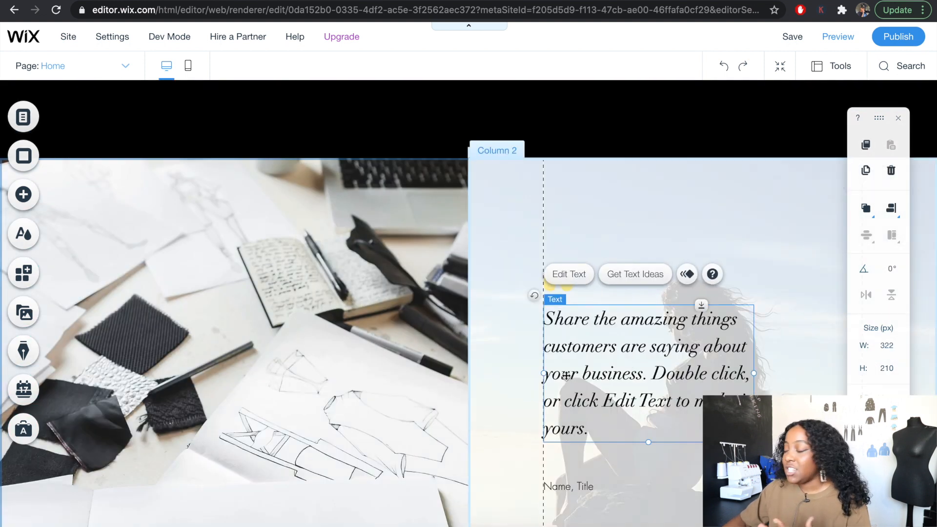
double_click(675, 376)
key(BackSpace)
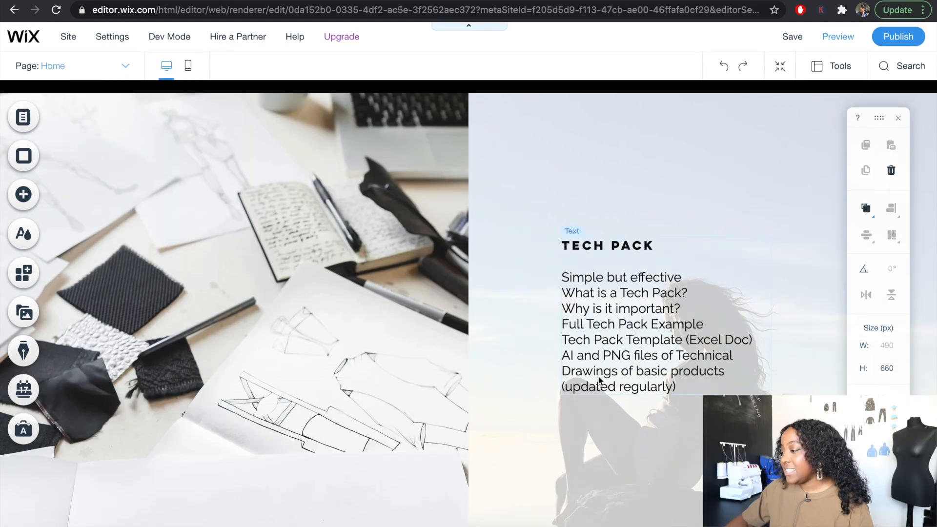
- Review the Tech Pack and Business Plan strips and the whole home page layout, including in Zoom Out & Reorder view
scroll(598, 381, down, 3)
scroll(598, 375, down, 8)
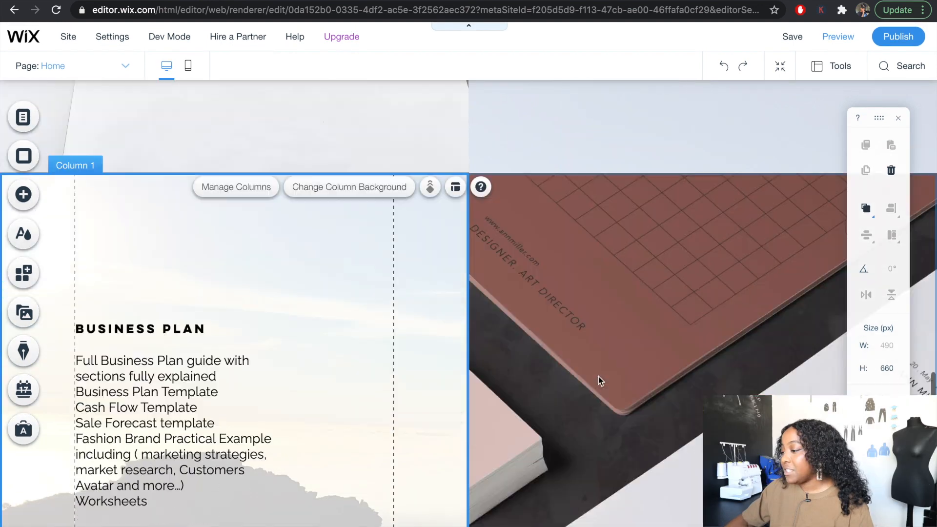
scroll(599, 376, up, 5)
scroll(598, 374, up, 4)
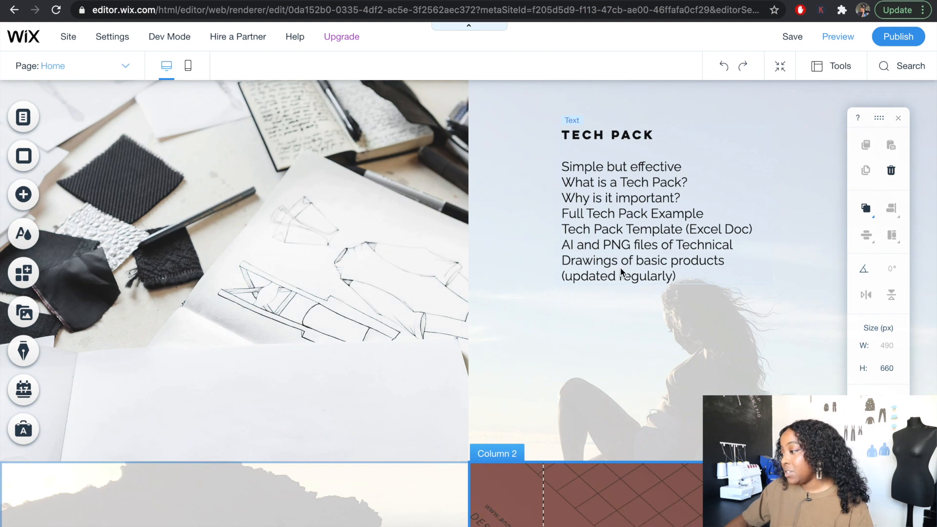
scroll(621, 272, up, 5)
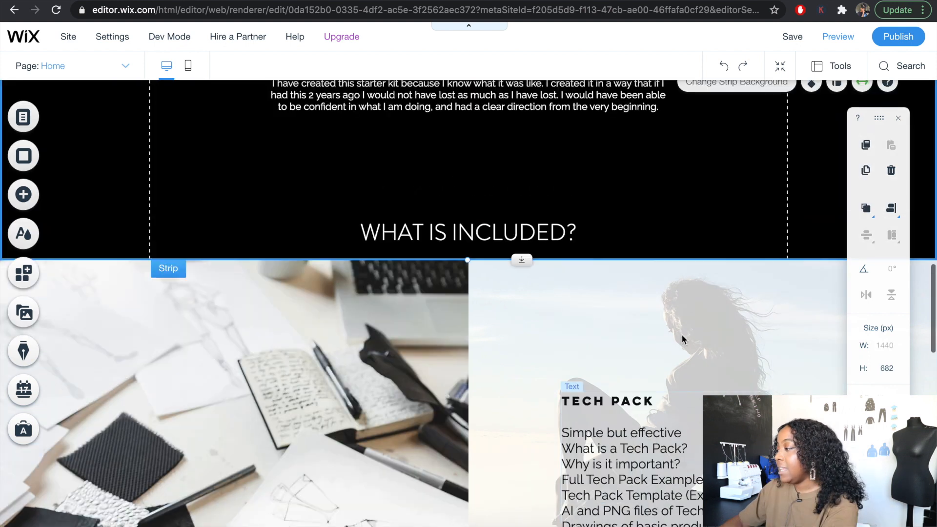
click(781, 69)
scroll(672, 282, down, 5)
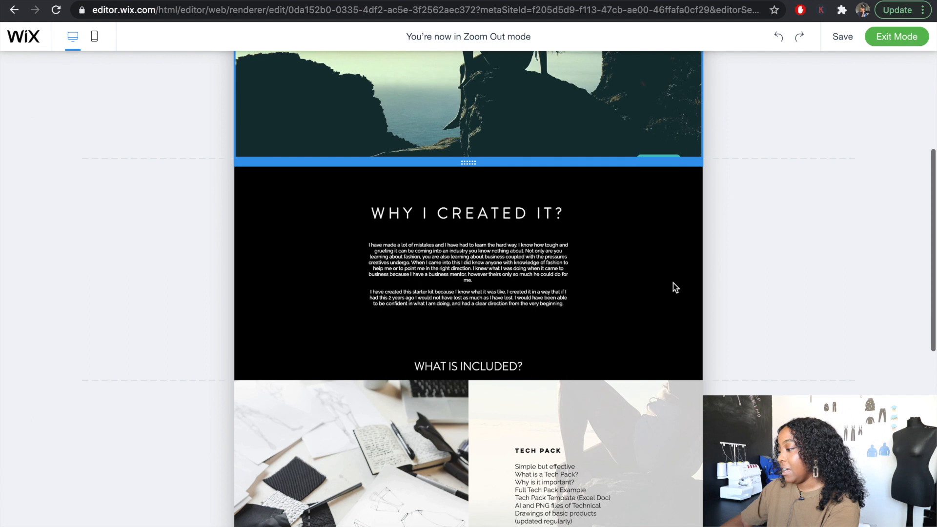
scroll(672, 283, down, 5)
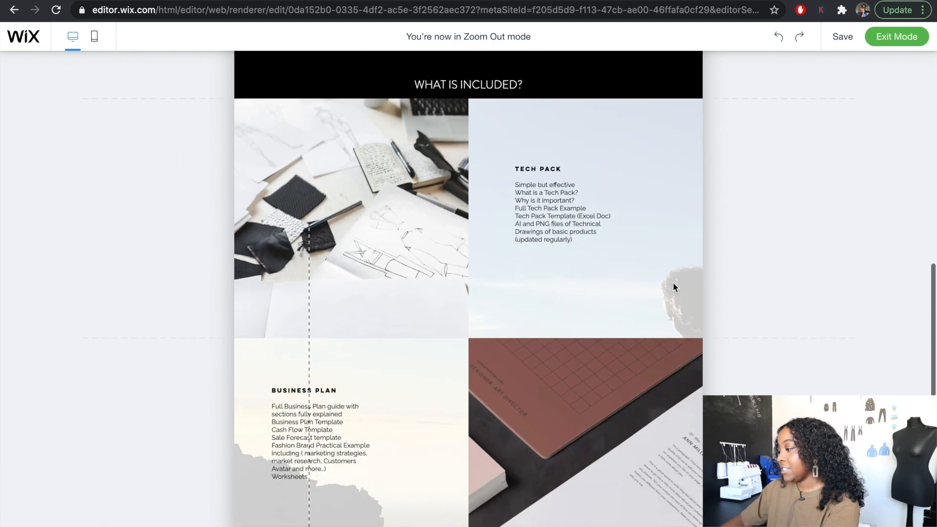
scroll(673, 283, down, 4)
scroll(673, 288, up, 2)
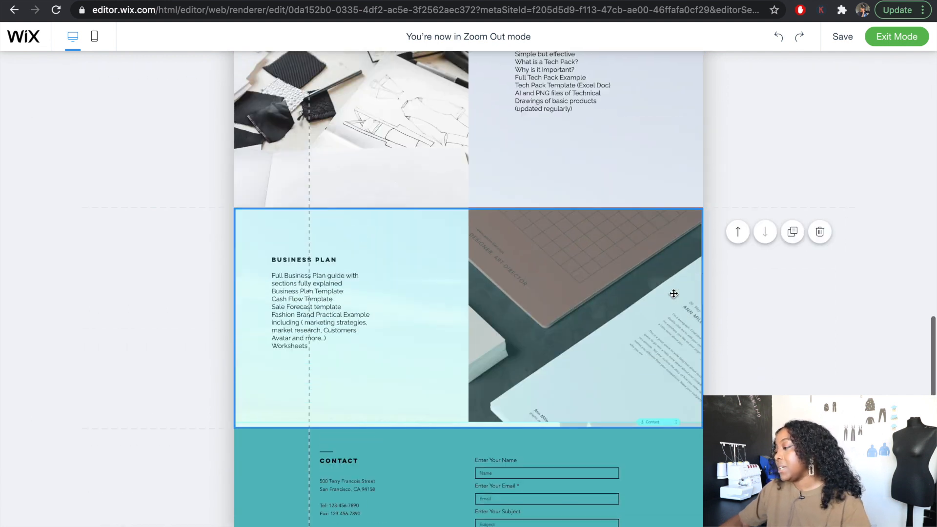
scroll(673, 293, up, 12)
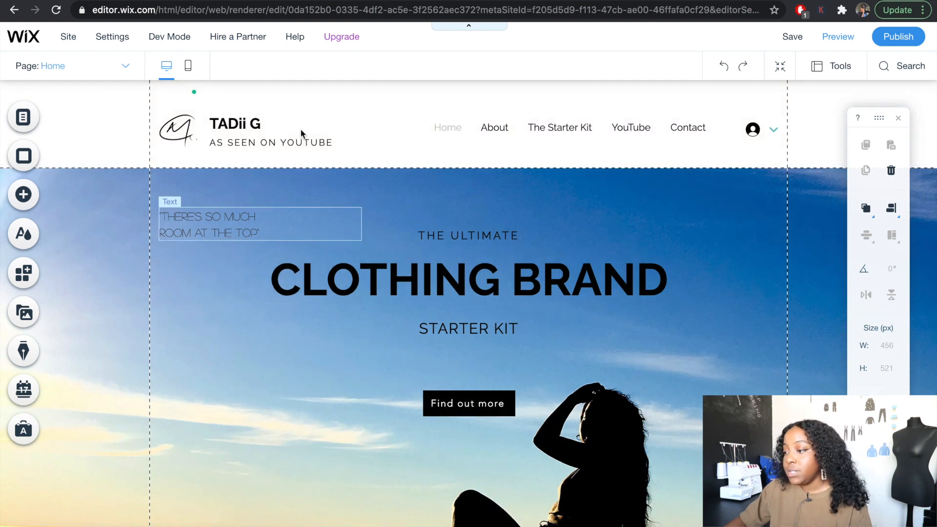
- Switch to The Starter Kit page and browse the contact form elements available to add
click(86, 72)
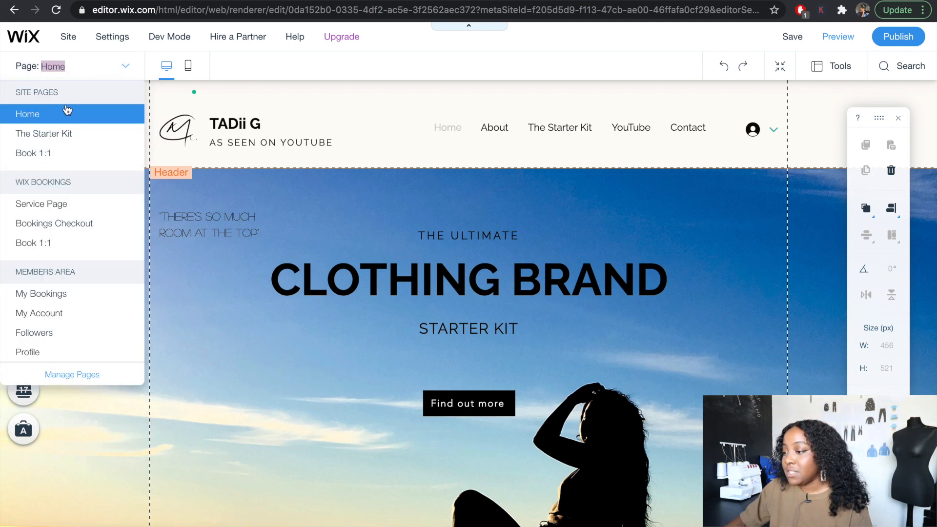
click(57, 139)
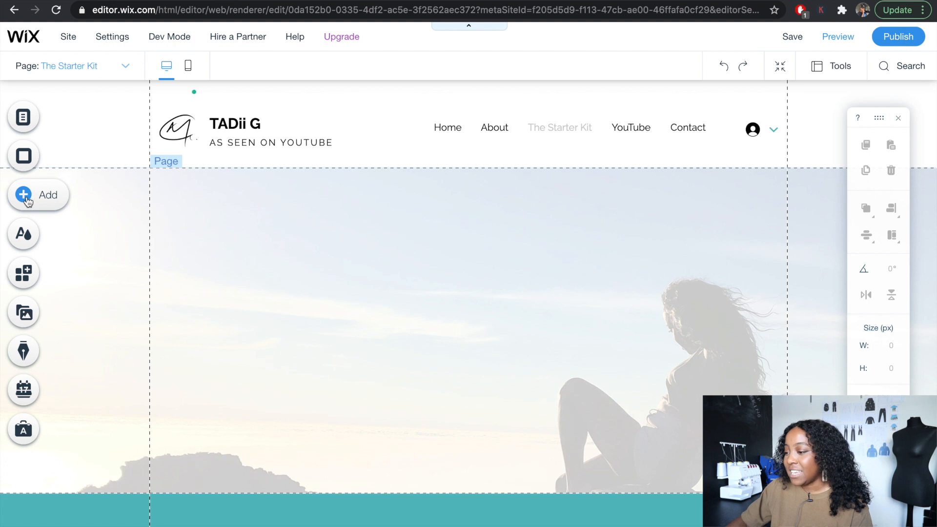
click(25, 198)
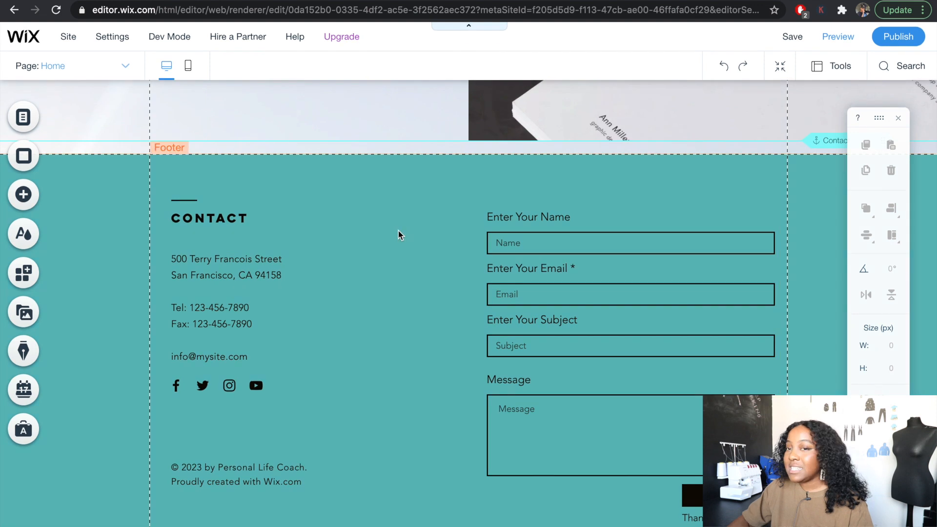
- Set the home page footer's background and center background fill colors to the white theme color
click(395, 231)
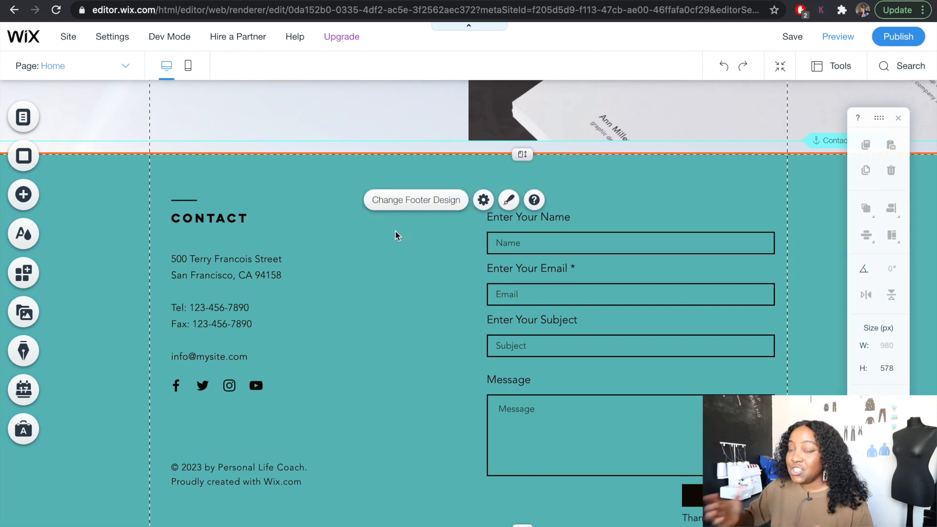
click(508, 200)
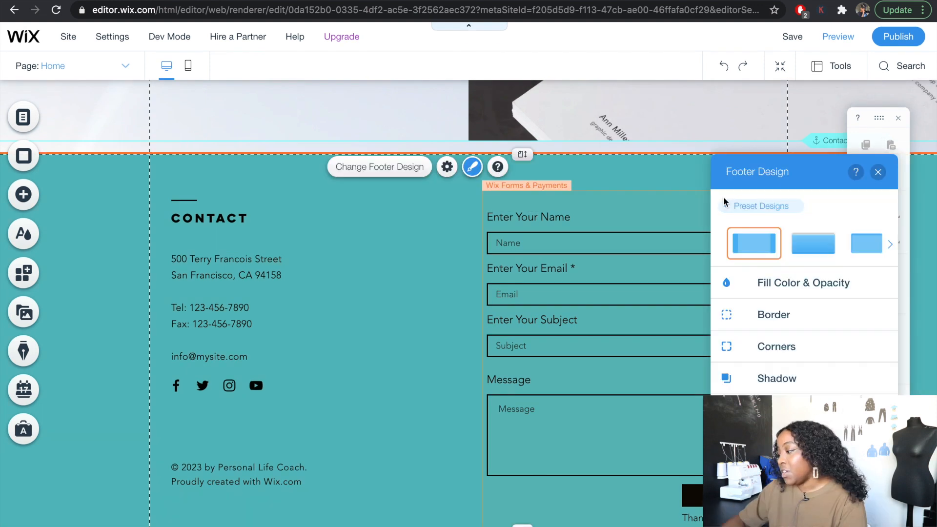
click(728, 210)
click(804, 443)
click(796, 283)
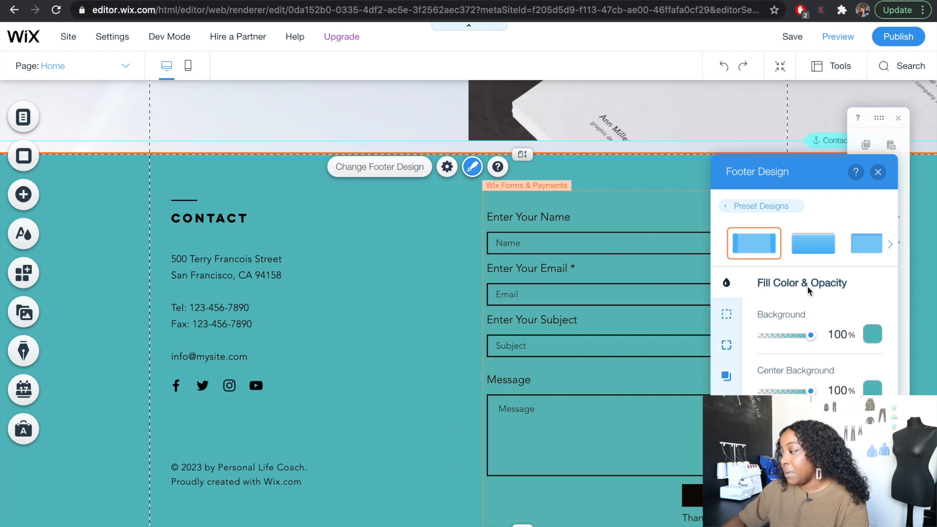
click(868, 335)
click(821, 336)
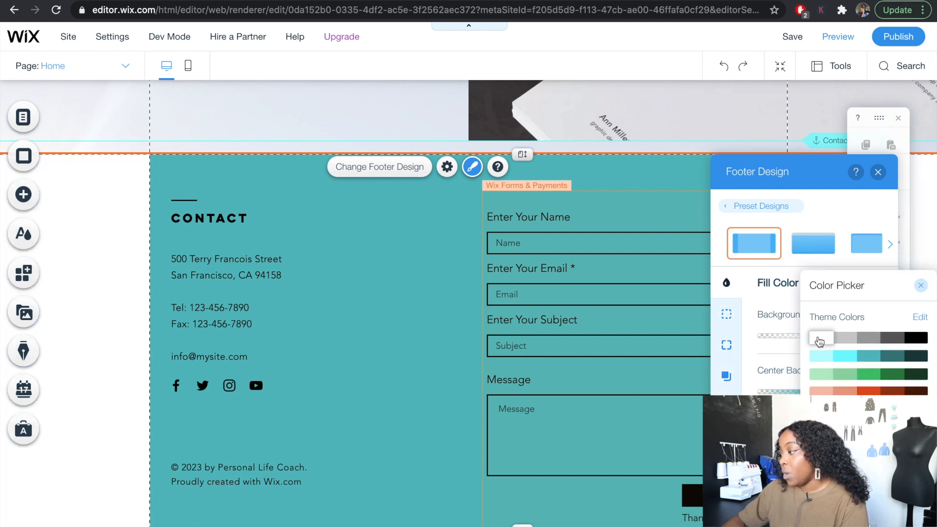
click(872, 389)
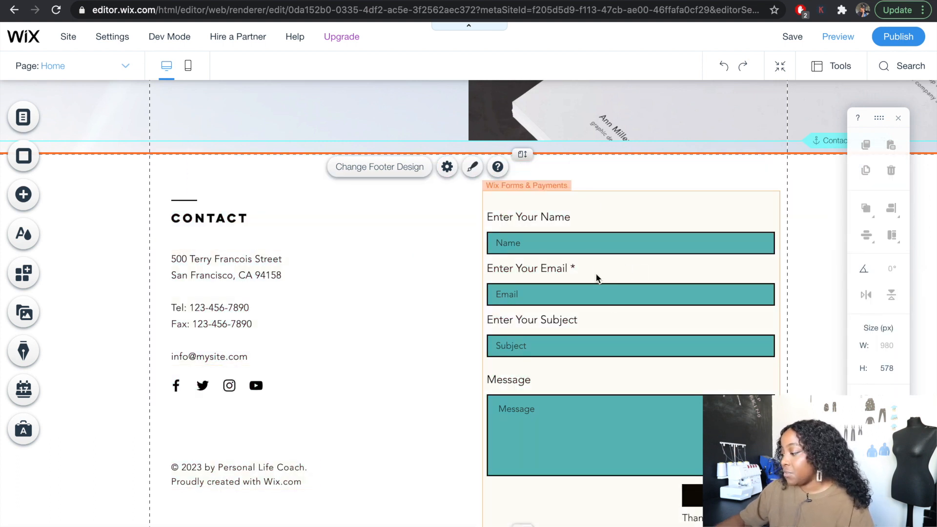
- Delete the footer's contact form and replace the address, phone and fax details with only the business e-mail address
click(596, 276)
key(Delete)
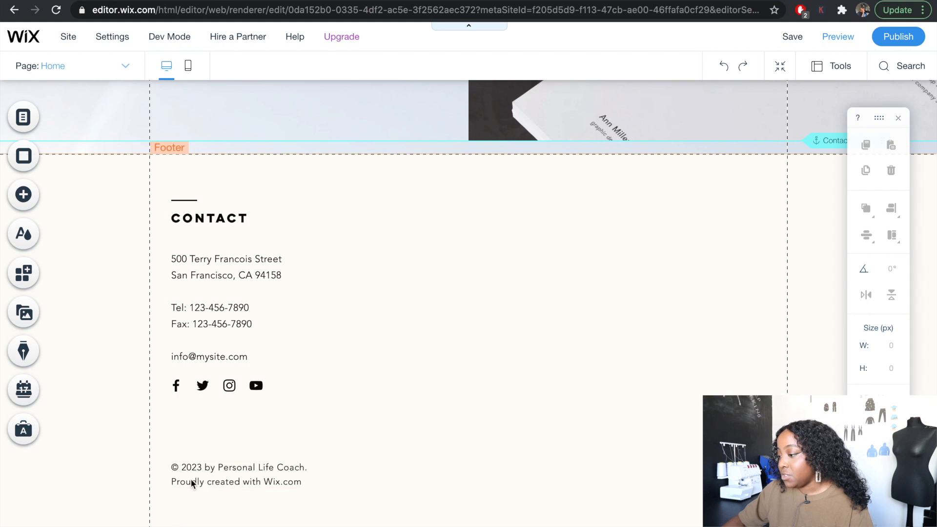
click(208, 293)
double_click(208, 292)
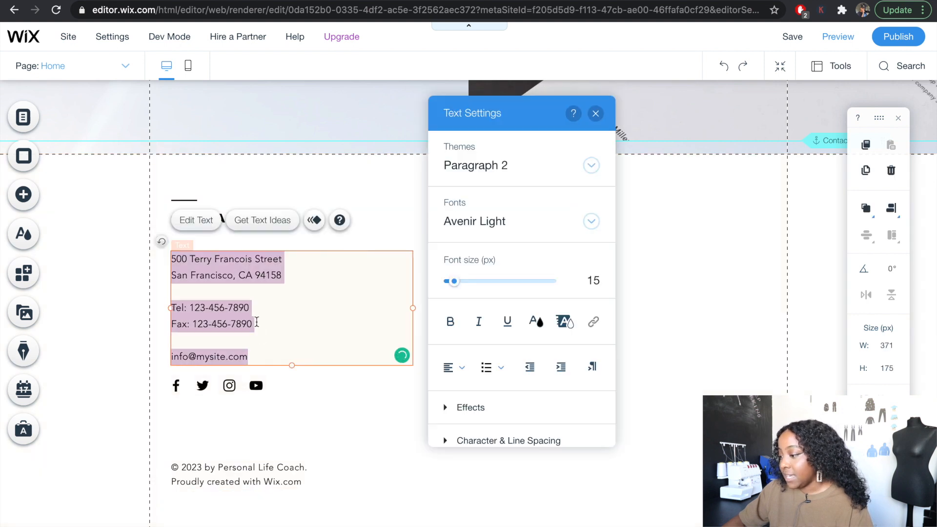
key(BackSpace)
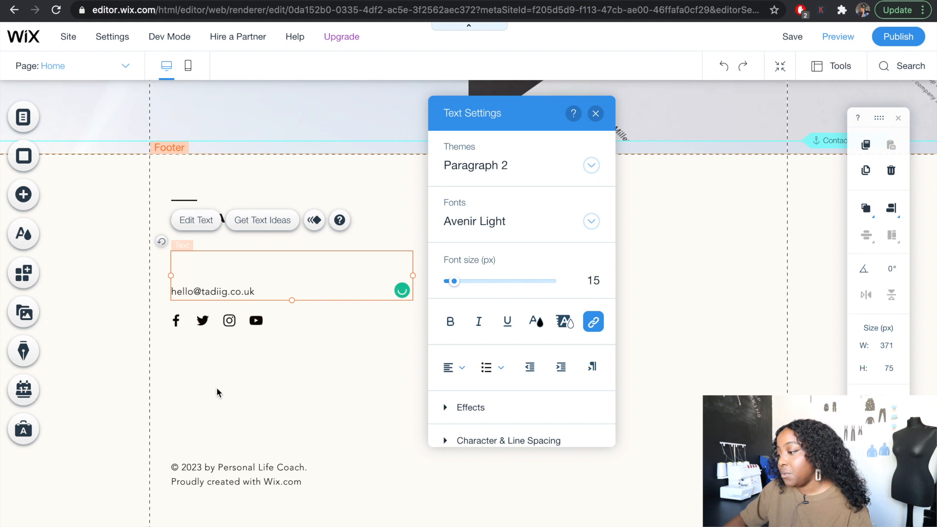
click(215, 386)
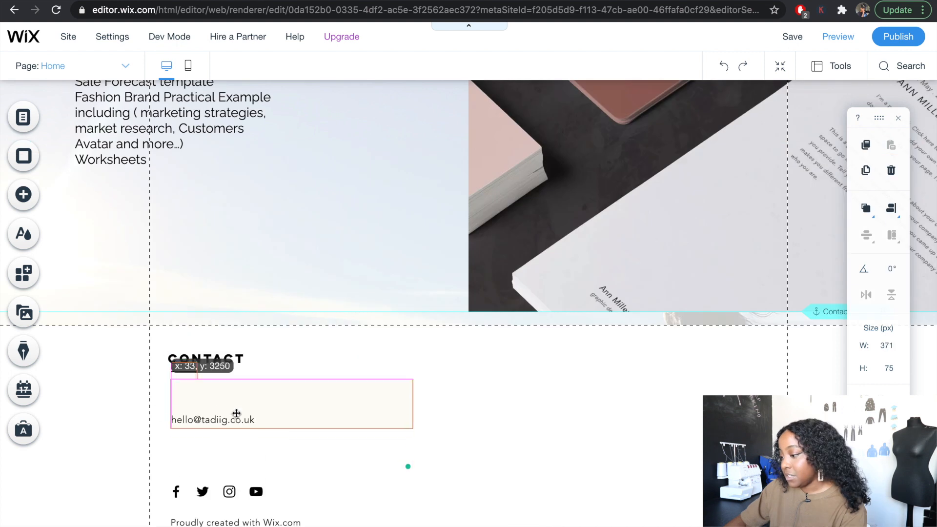
- Group the footer's e-mail, social bar and credit line closely under the CONTACT heading and shorten the footer to 252 px
drag(234, 417, 233, 392)
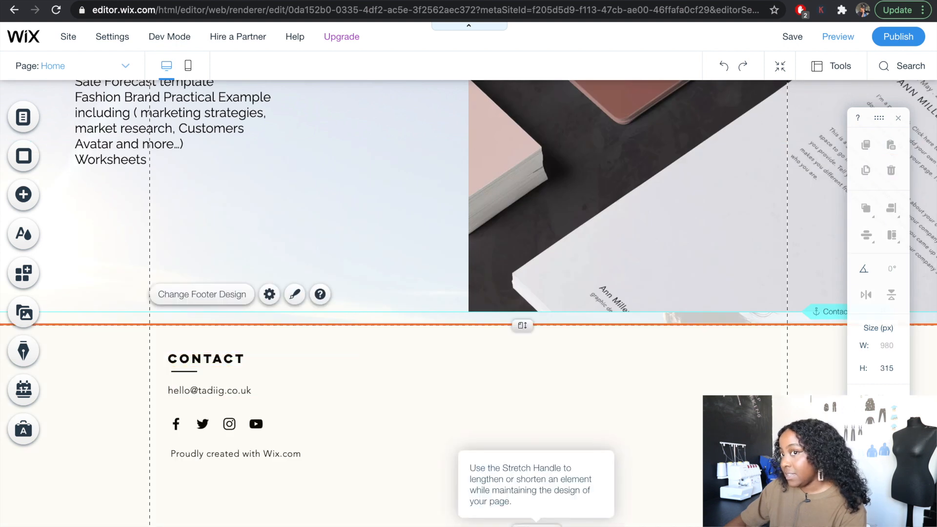
drag(523, 525, 522, 490)
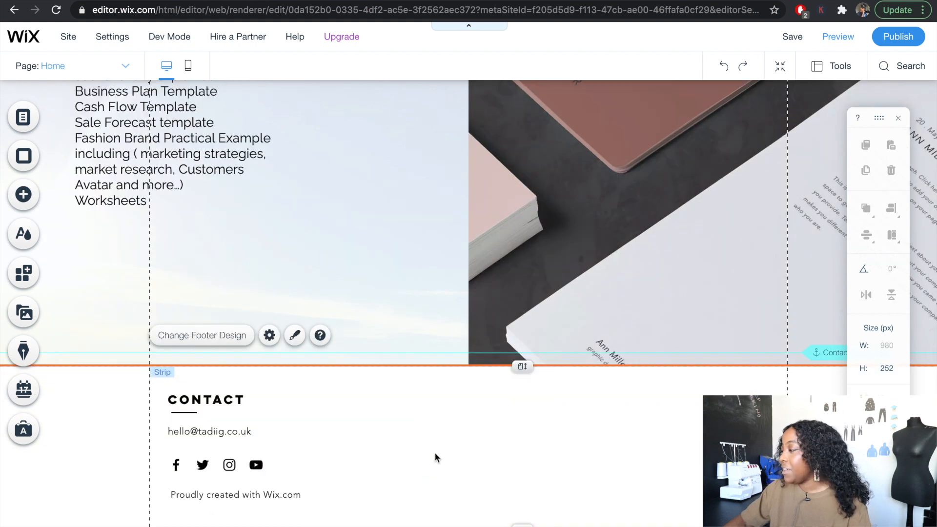
- Preview the desktop home page, checking the hero, the text strips, the Tech Pack and Business Plan columns and the footer
scroll(498, 232, up, 5)
scroll(499, 233, up, 5)
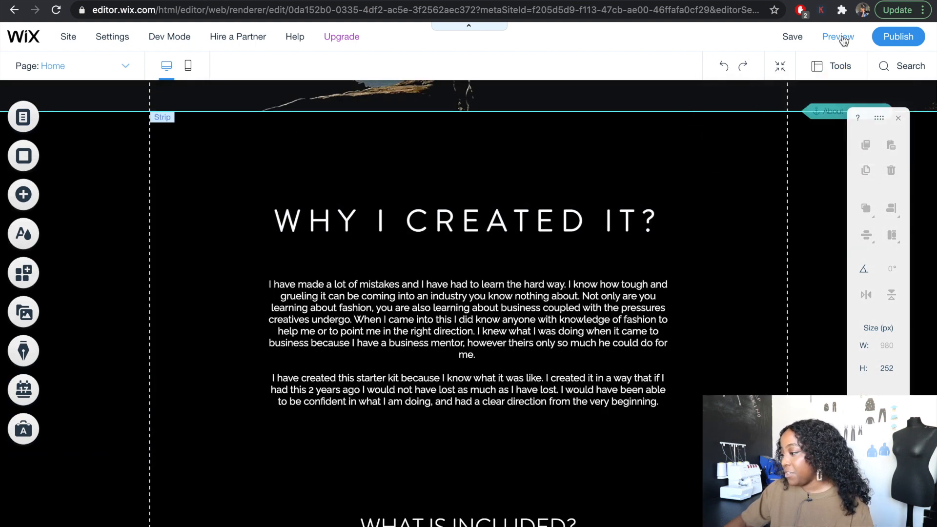
click(838, 37)
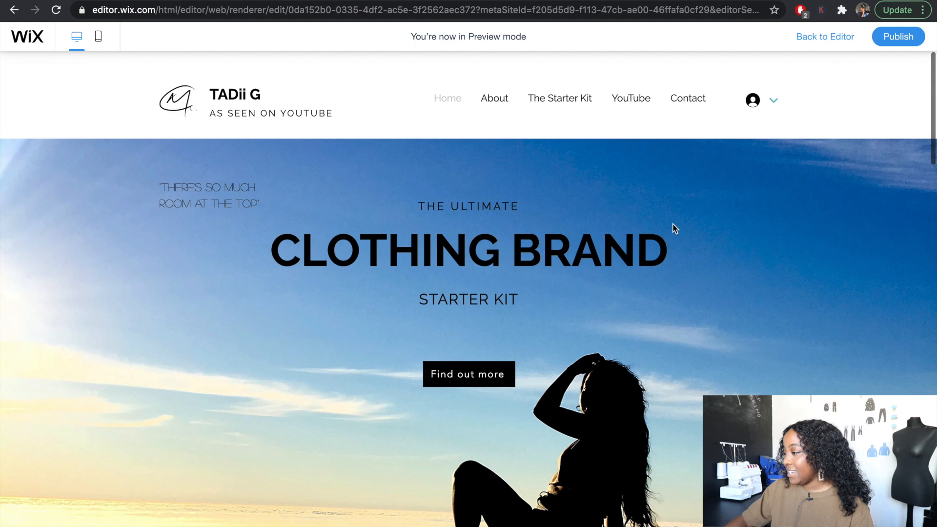
scroll(707, 266, down, 10)
scroll(707, 268, down, 3)
scroll(708, 267, up, 6)
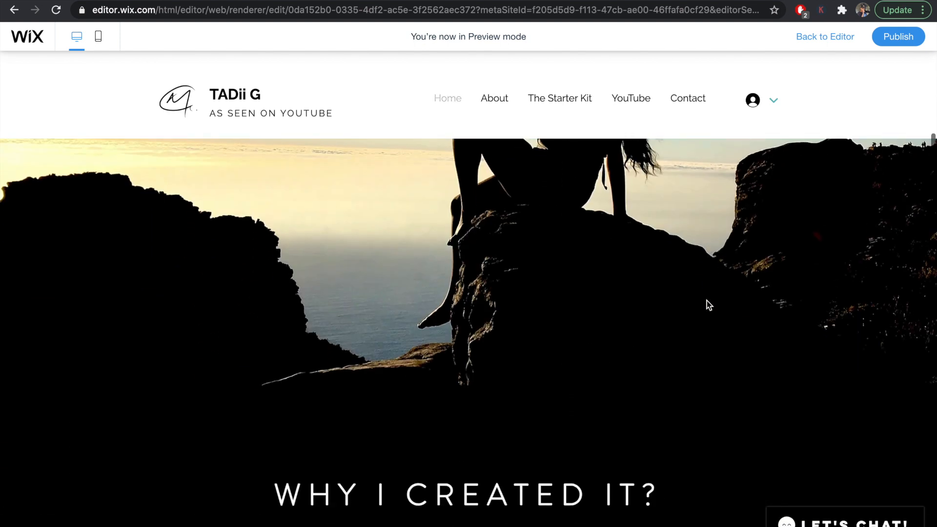
scroll(706, 300, down, 10)
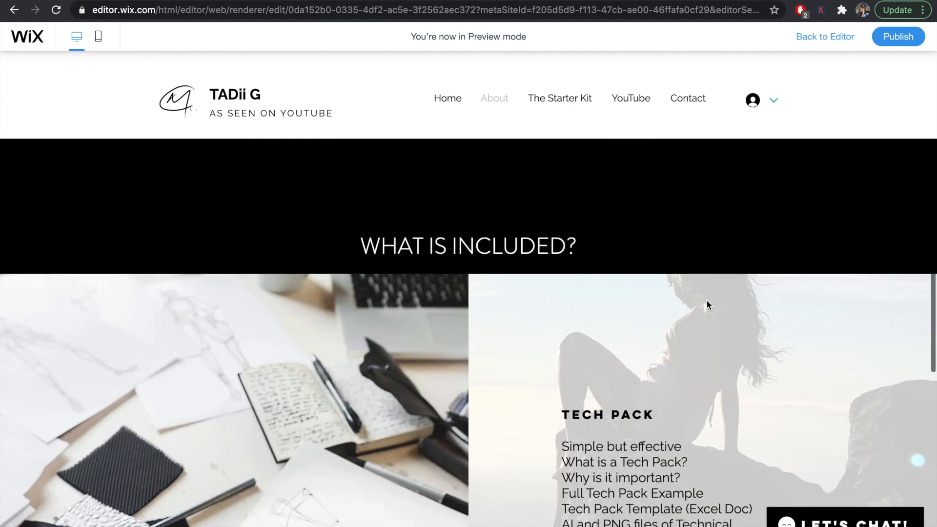
scroll(706, 301, down, 8)
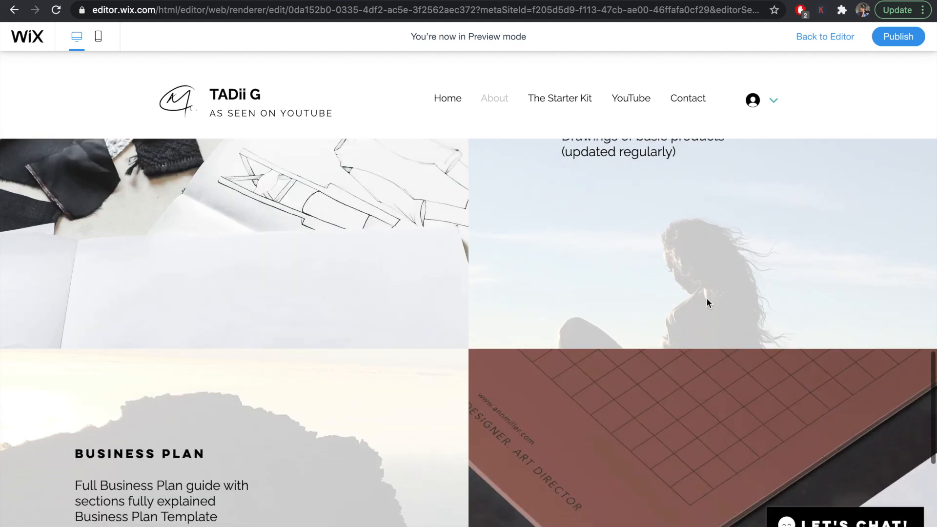
scroll(706, 298, down, 6)
scroll(706, 298, up, 15)
scroll(706, 299, up, 8)
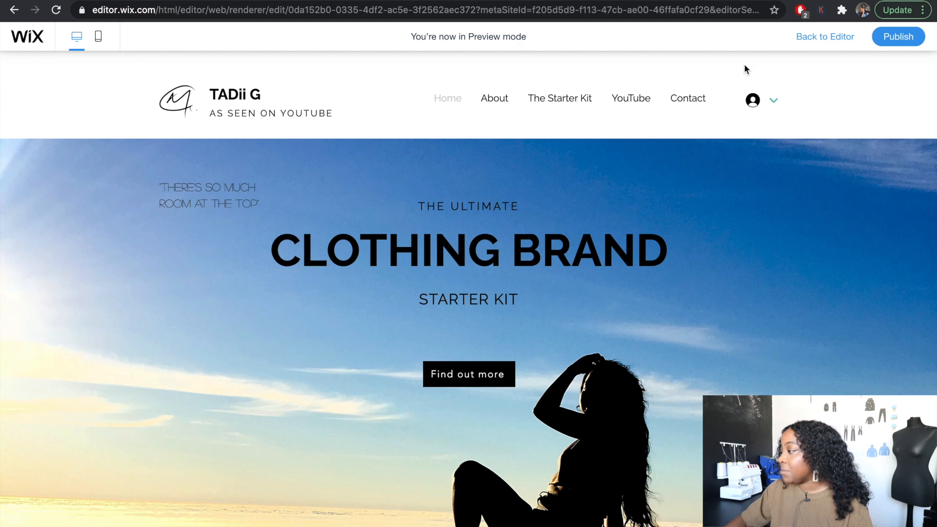
click(822, 39)
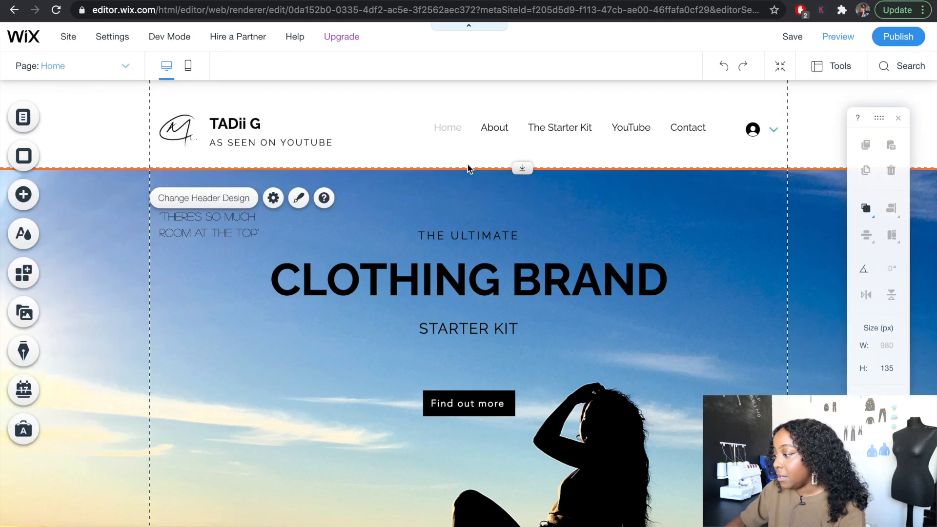
- Shorten the header slightly and move the logo with its site title and tagline further left, past the grid line
drag(522, 168, 522, 155)
drag(182, 134, 116, 121)
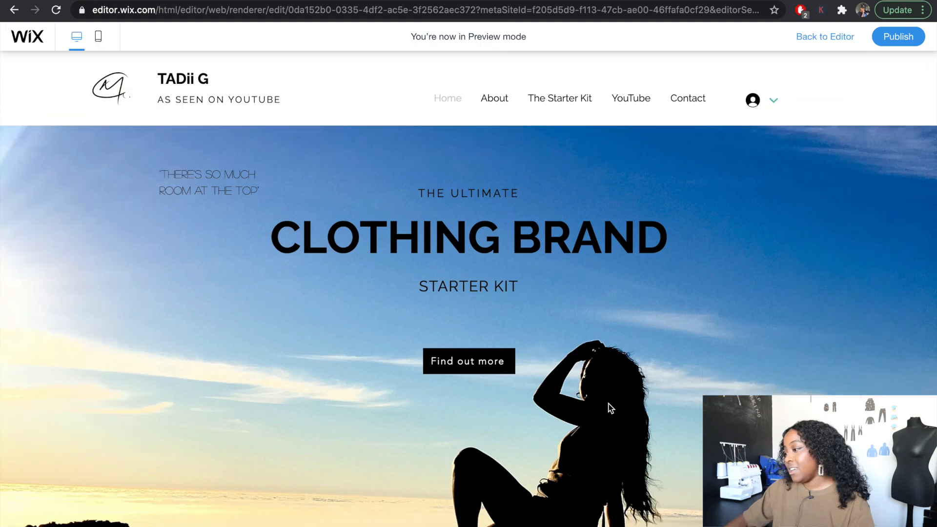
- Preview the home page in its mobile version, checking how the sections stack
scroll(609, 408, down, 10)
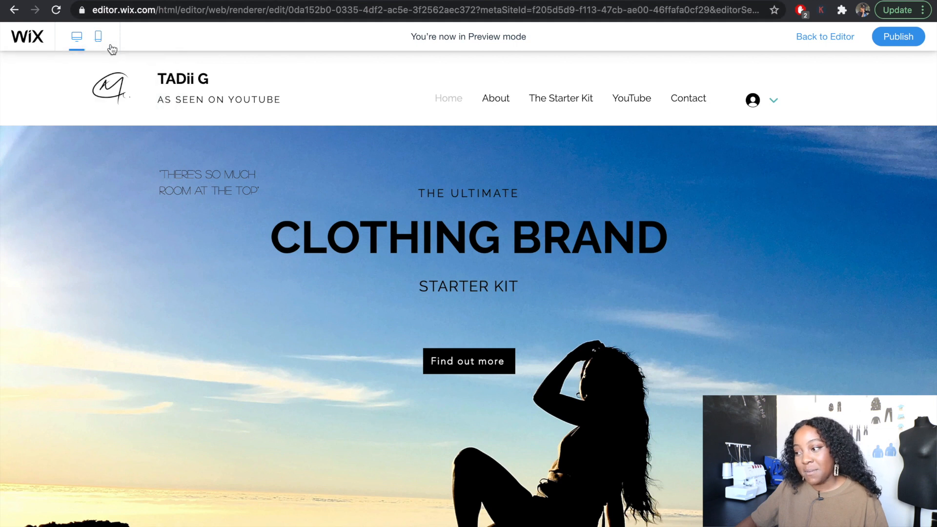
click(98, 36)
scroll(483, 269, down, 4)
scroll(482, 268, up, 15)
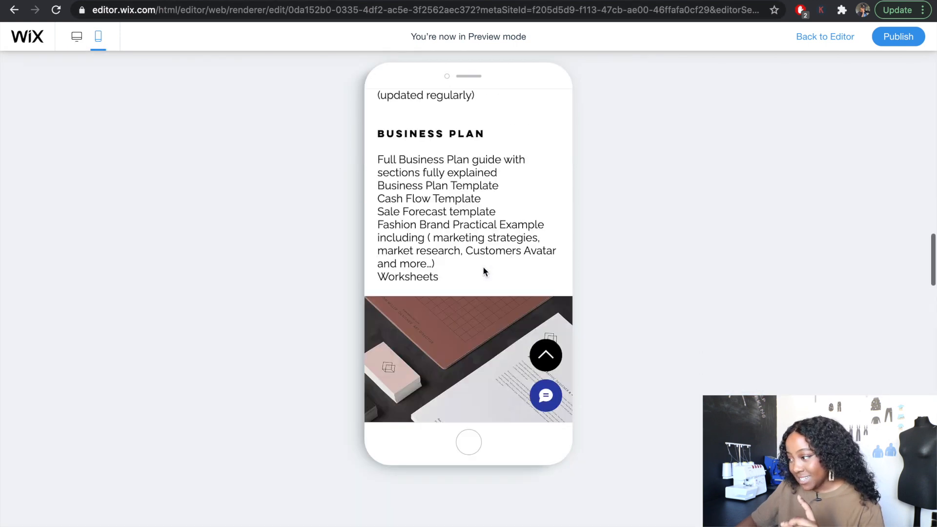
click(822, 42)
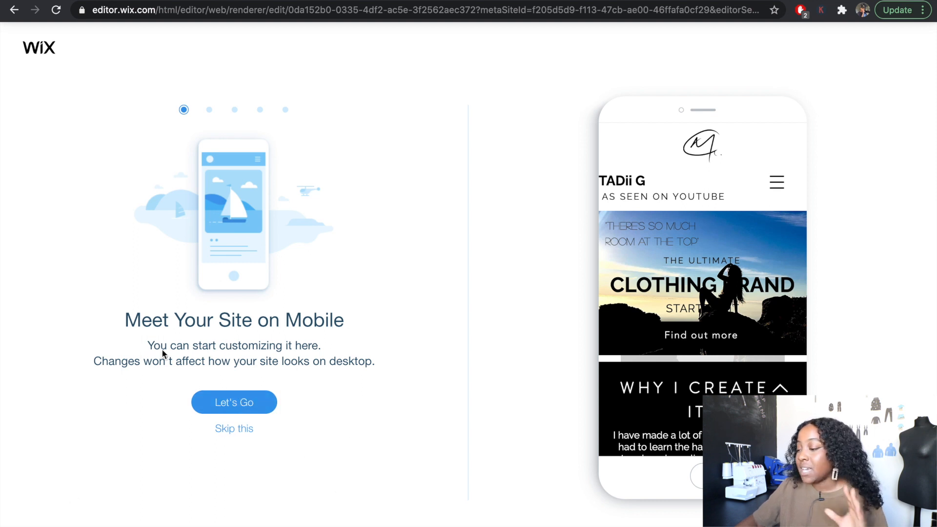
- In the mobile editor, hide the hero quote and shrink the CLOTHING BRAND title texts so they sit above the silhouette
click(236, 404)
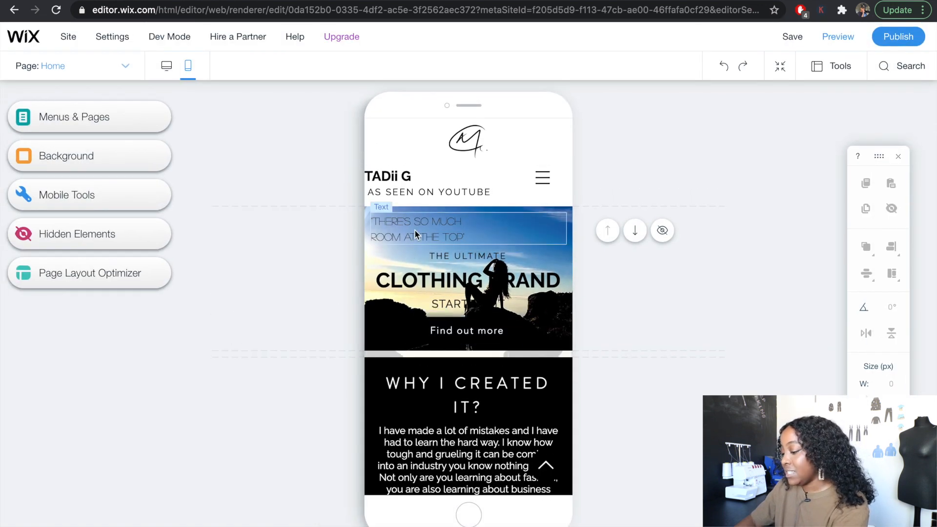
click(415, 230)
drag(548, 229, 481, 229)
double_click(457, 231)
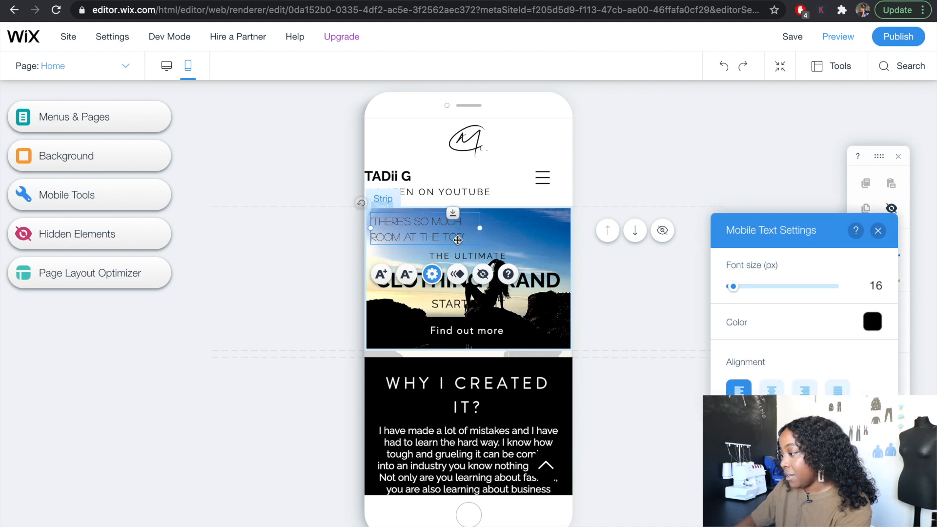
click(468, 223)
click(466, 258)
click(466, 283)
- Place the AS SEEN ON YOUTUBE tagline directly under the site title in the mobile header at X 6, Y 91
scroll(473, 270, down, 2)
scroll(473, 271, up, 3)
drag(443, 168, 443, 180)
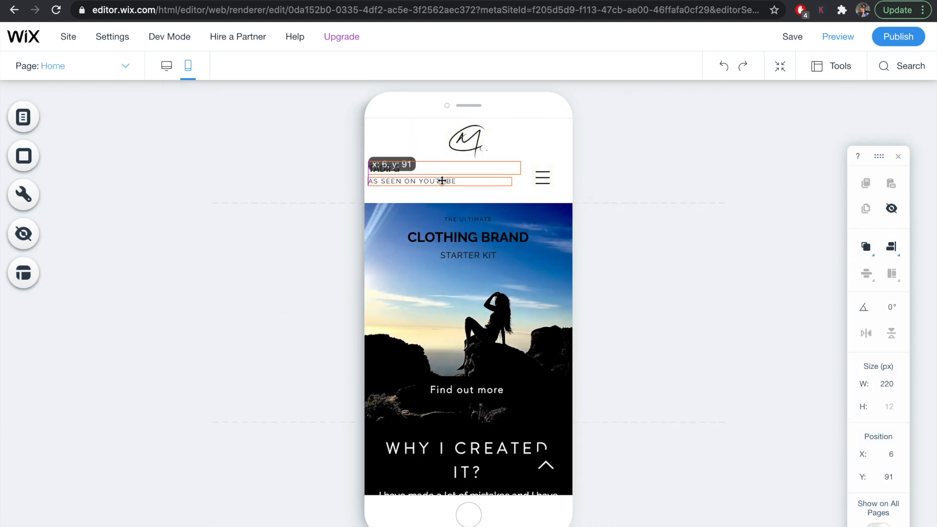
- Check the remaining mobile home page sections, from the hero button through the Business Plan strip to the Contact footer
scroll(443, 273, down, 6)
click(420, 278)
click(414, 243)
click(466, 385)
scroll(478, 273, down, 5)
click(479, 195)
scroll(478, 273, down, 5)
click(495, 358)
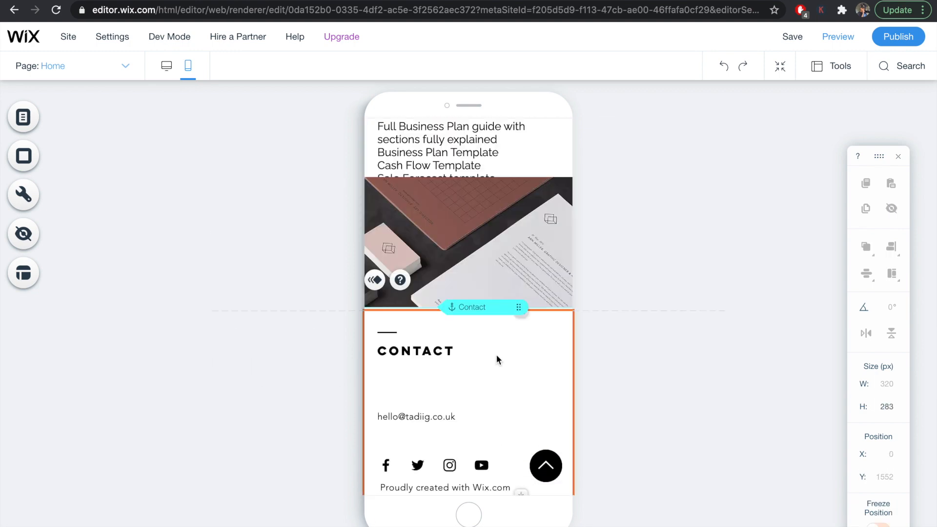
scroll(496, 292, up, 2)
click(468, 341)
scroll(468, 293, up, 10)
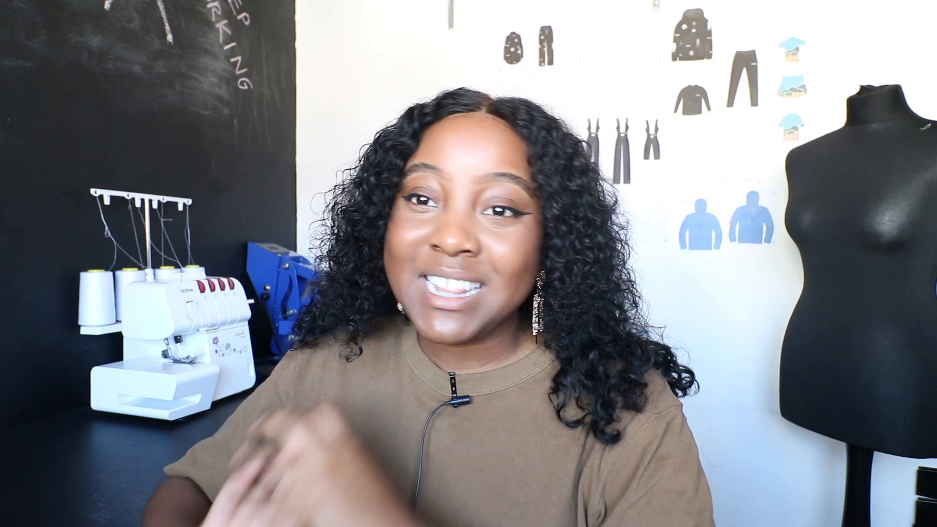